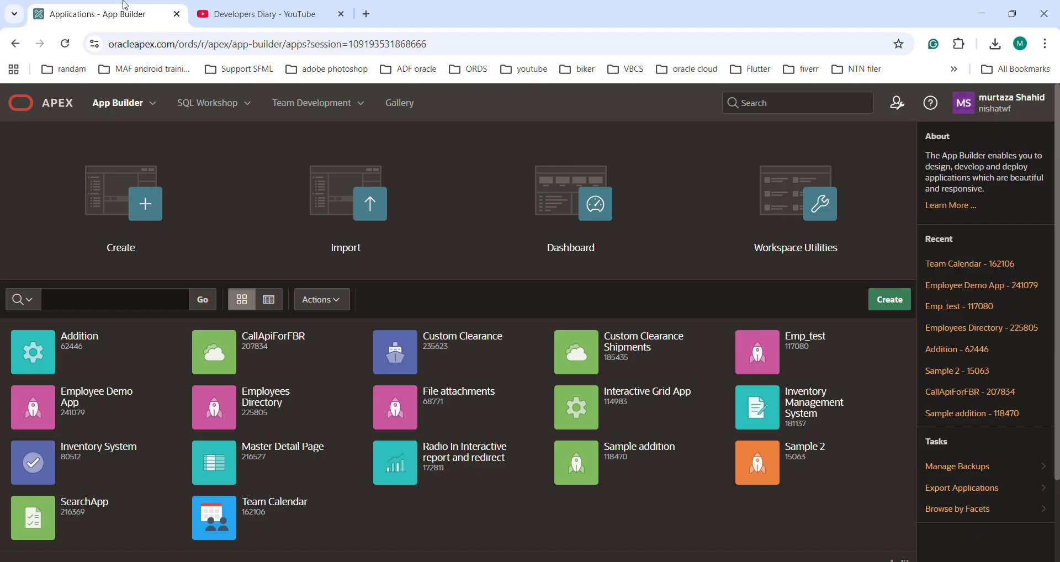
Open page 3, classic report Employees, of the Employee Demo App in Page Designer and run it.
left_click(122, 113)
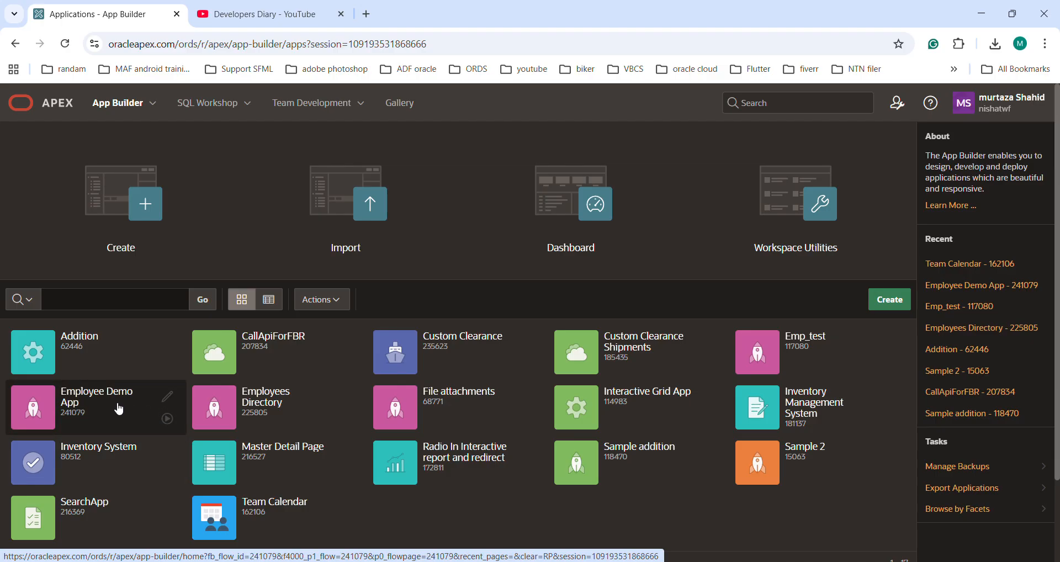
left_click(119, 408)
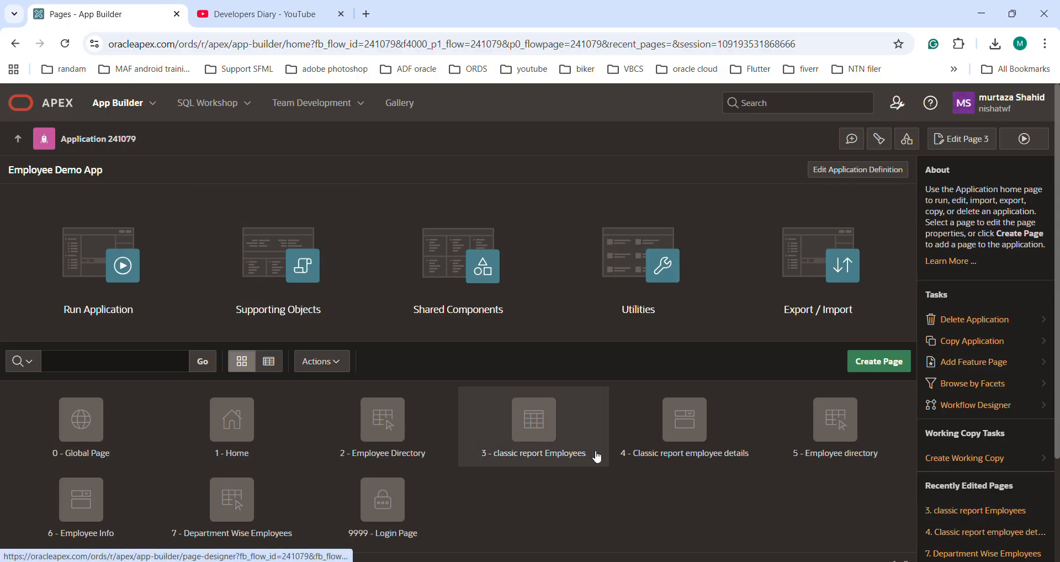
left_click(542, 437)
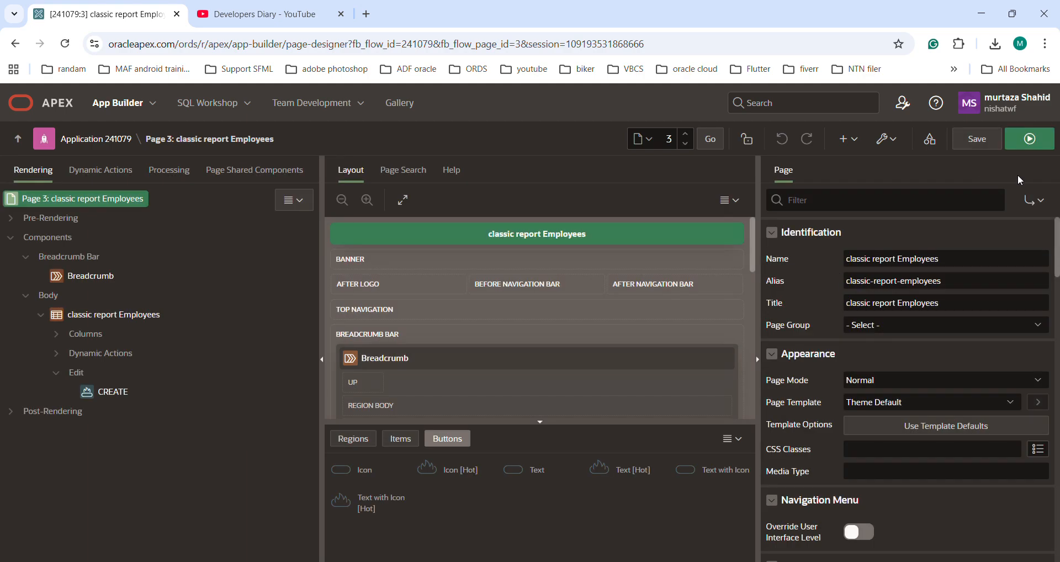
left_click(1030, 140)
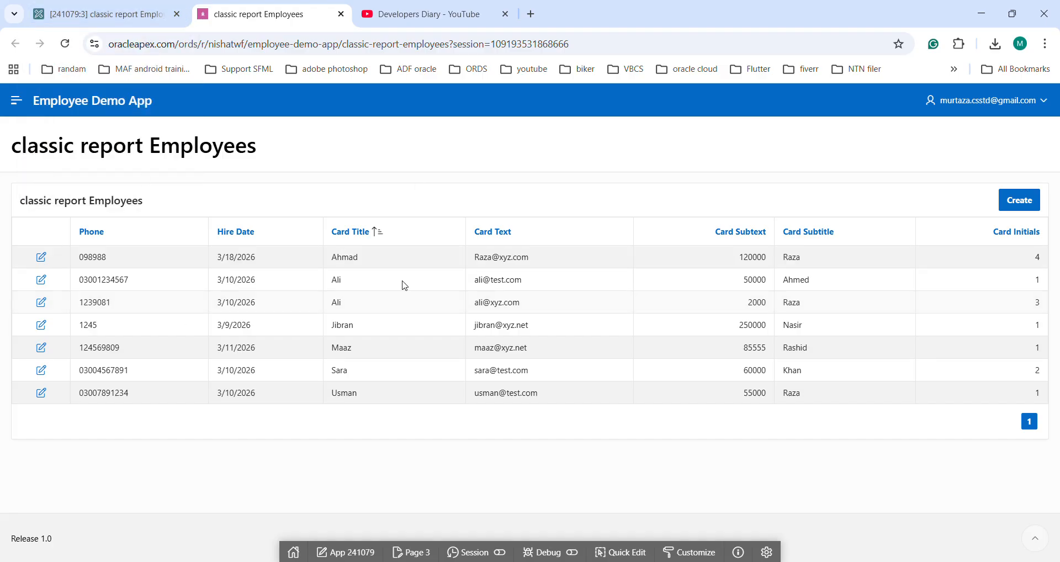
Set the classic report Employees region's pagination type to No Pagination (Show All Rows), then save and run the page.
left_click(115, 16)
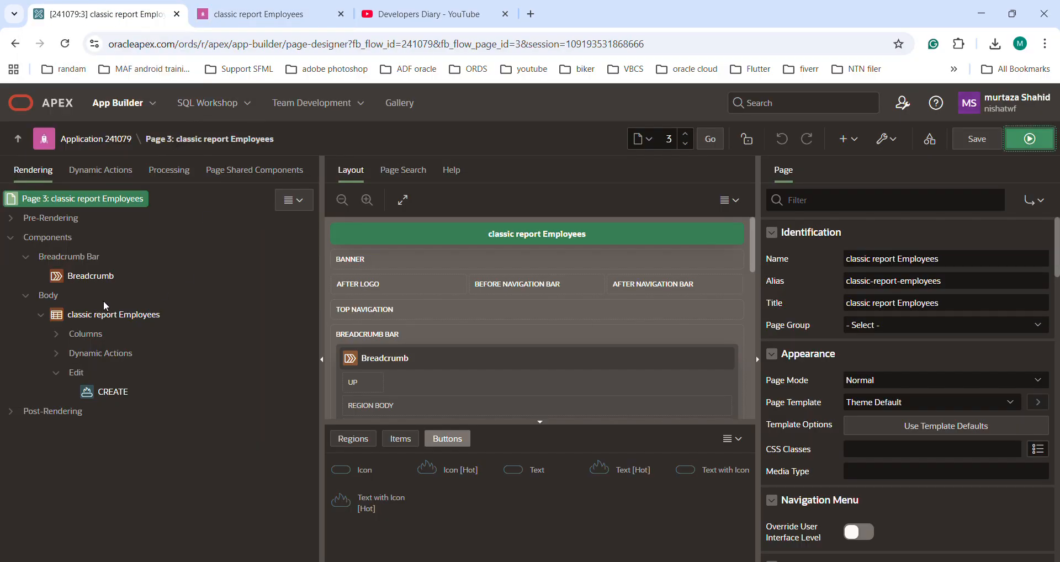
left_click(90, 316)
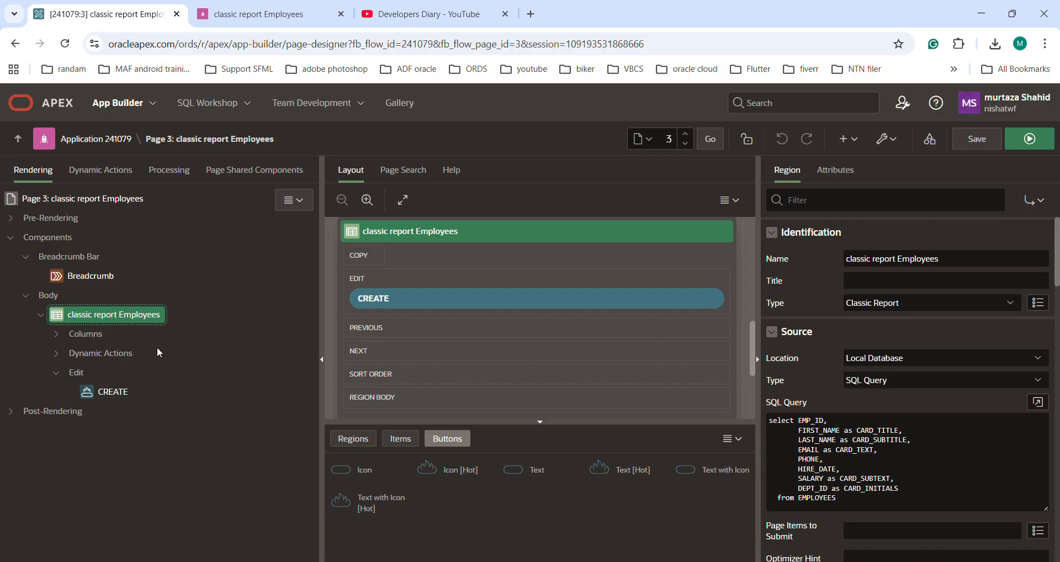
left_click(836, 170)
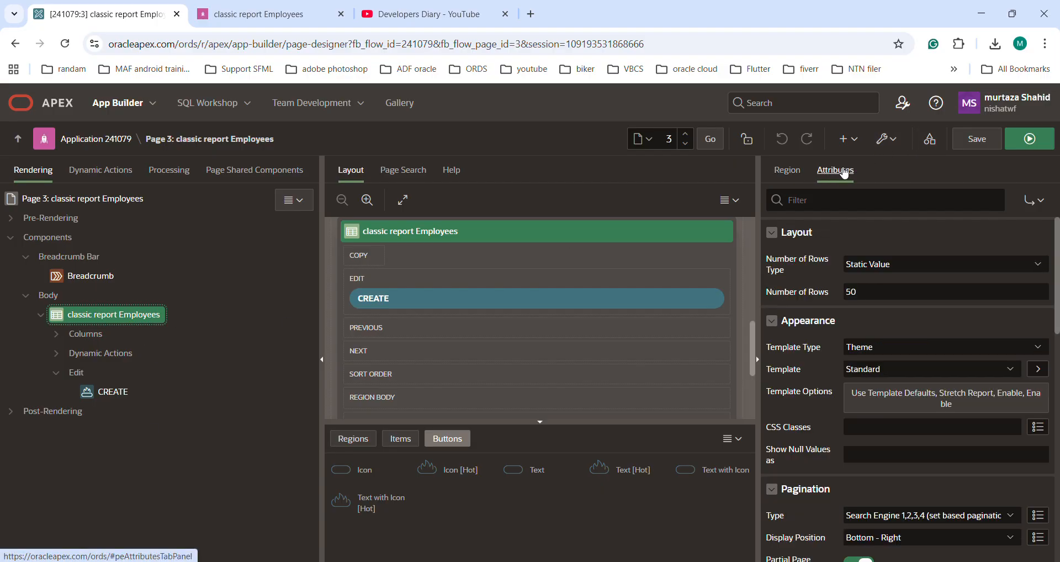
scroll(982, 379, "down", 2)
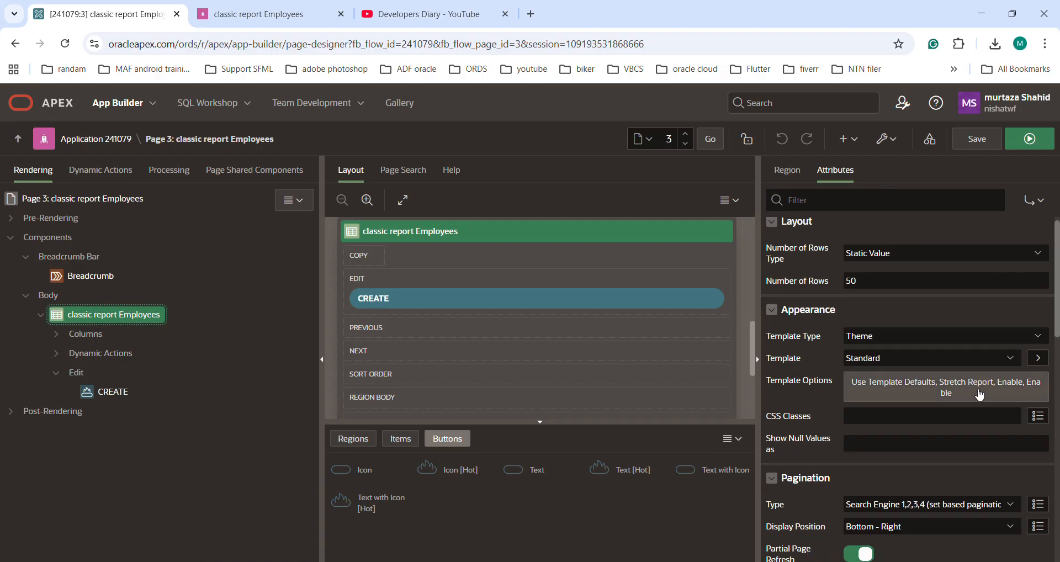
left_click(892, 418)
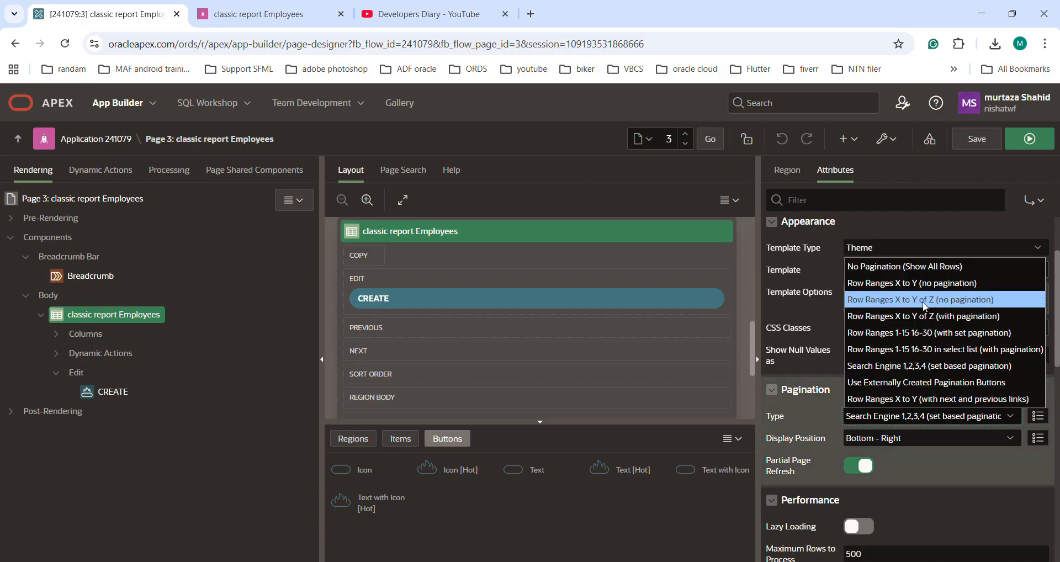
left_click(882, 267)
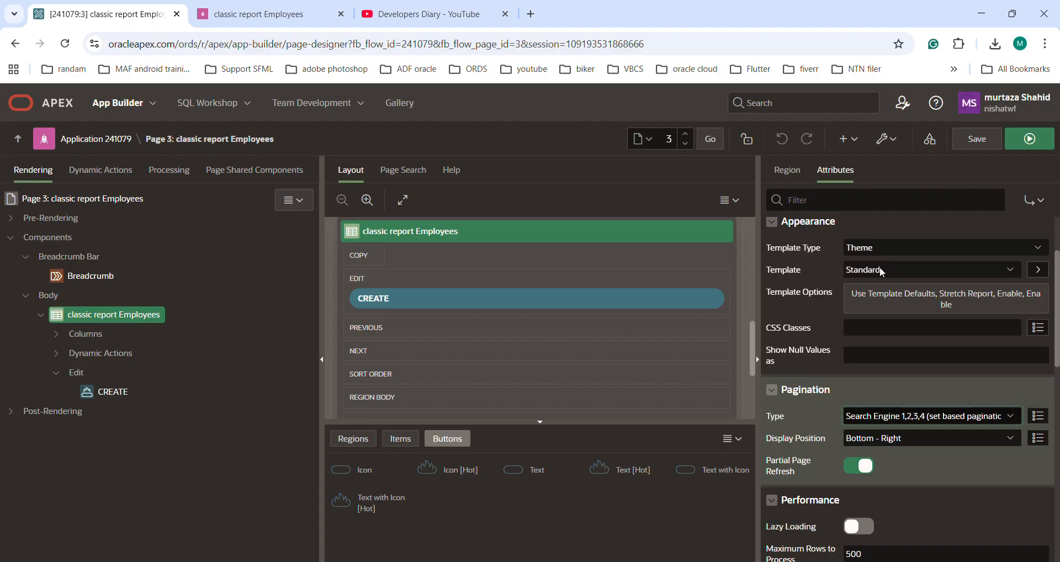
left_click(973, 140)
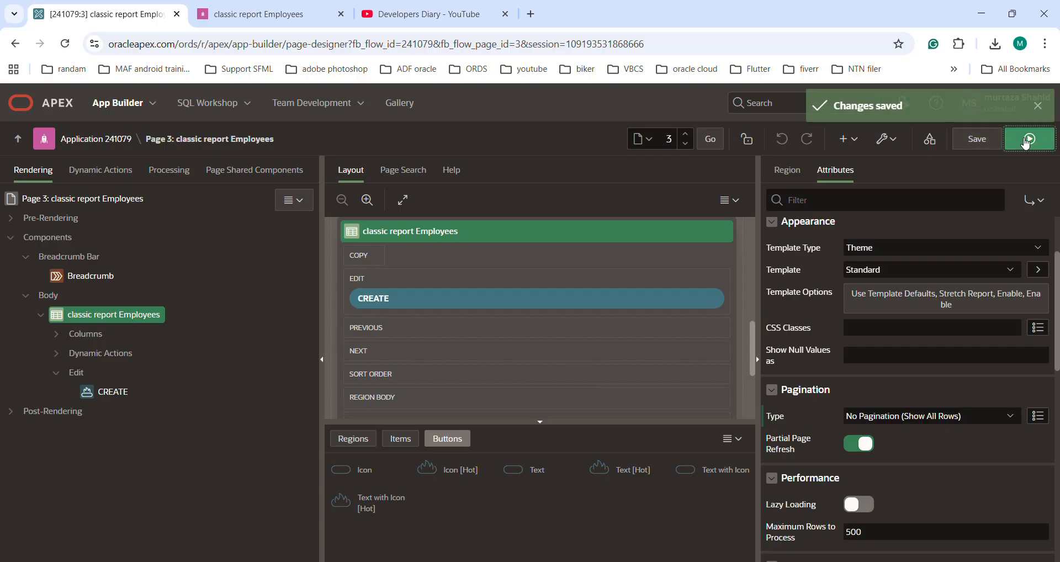
left_click(1028, 140)
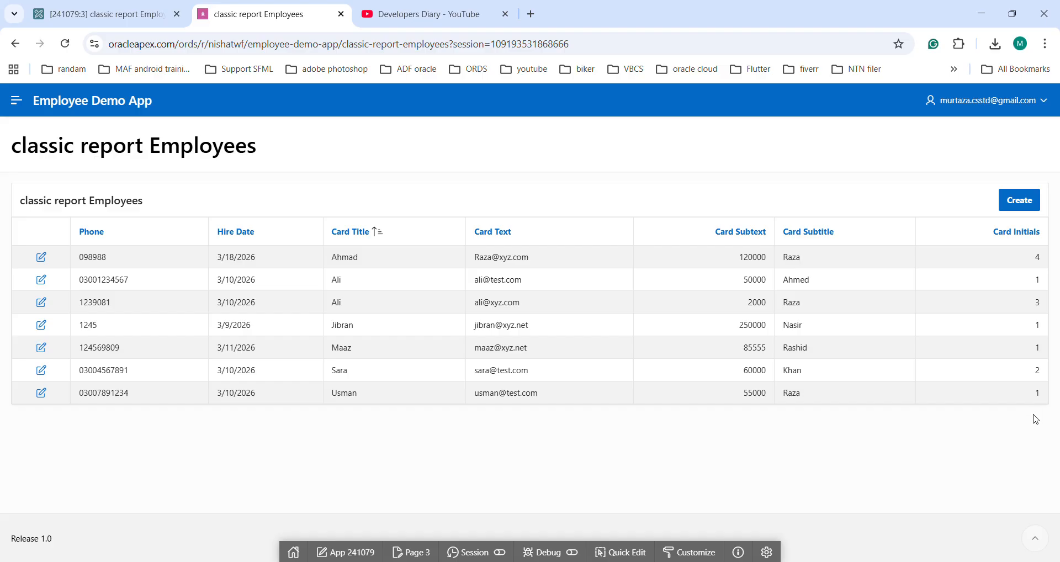
Return to Page Designer and set the report's pagination type to Search Engine 1,2,3,4 (set based pagination).
left_click(99, 14)
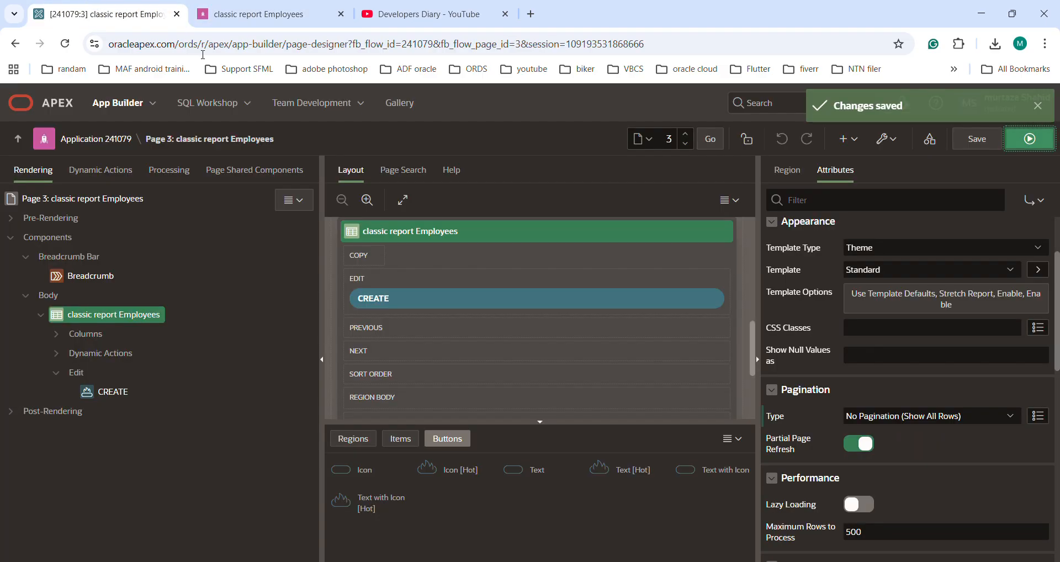
left_click(944, 416)
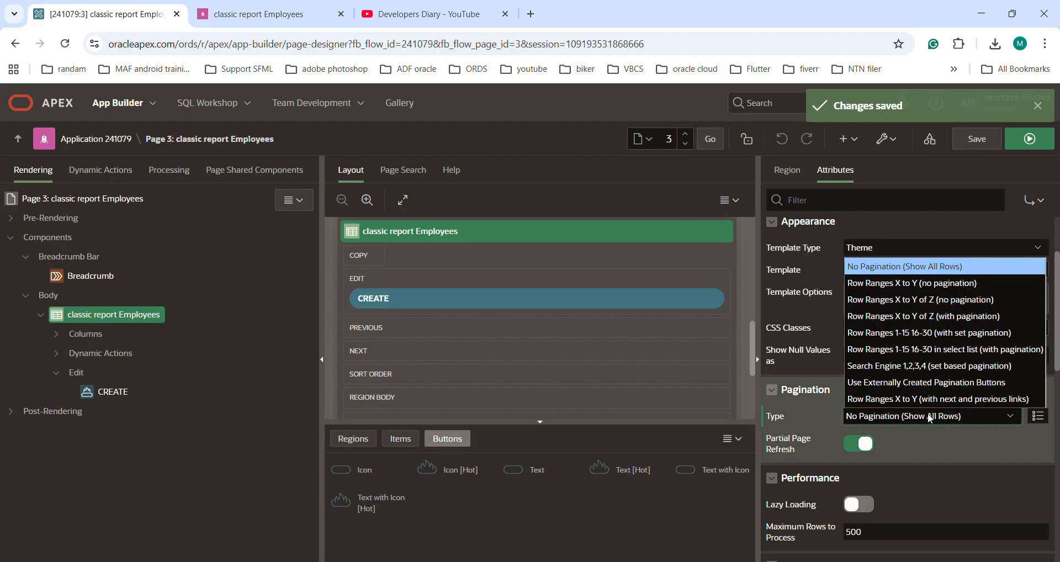
left_click(882, 367)
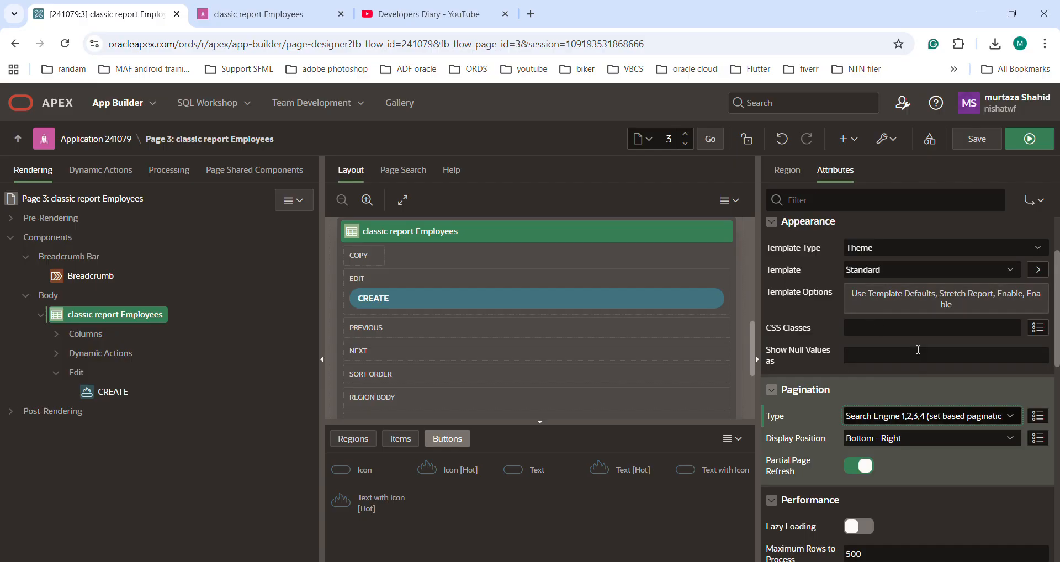
Set the report's number of rows to 2, then save and run the page.
scroll(939, 337, "up", 3)
left_click(860, 292)
left_click_drag(860, 292, 807, 292)
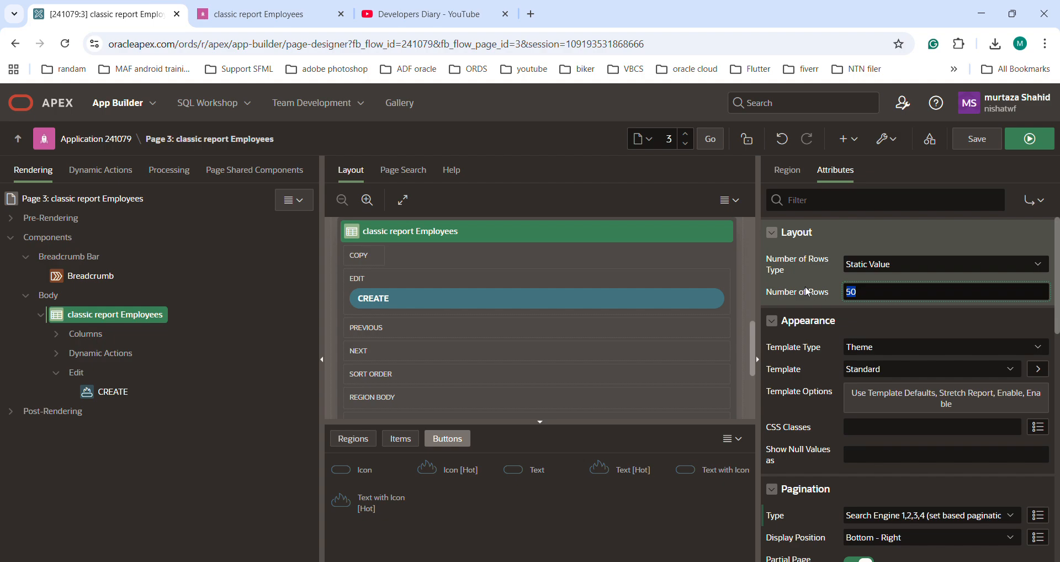
type("2")
left_click(978, 147)
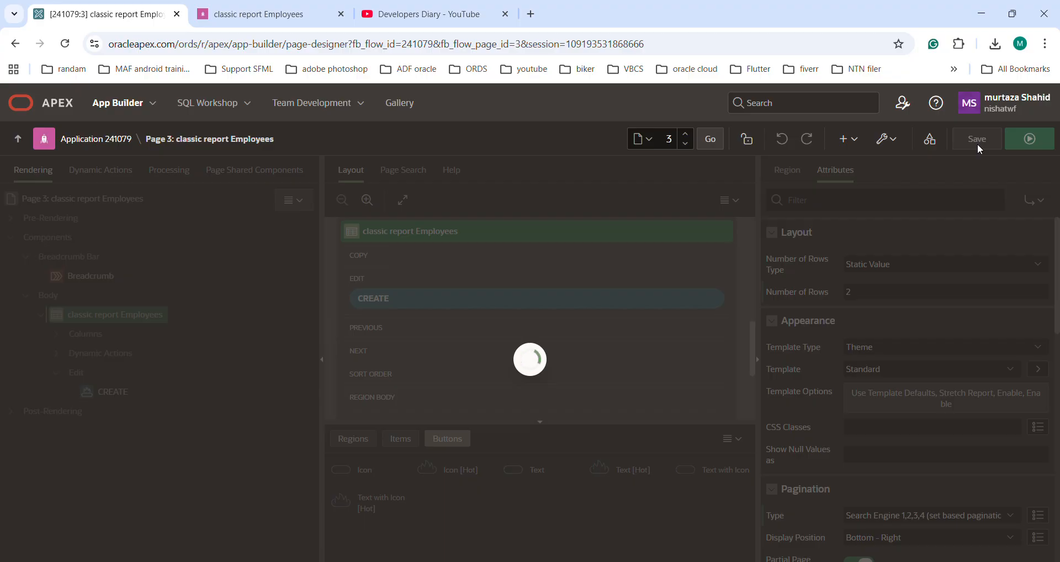
left_click(1033, 140)
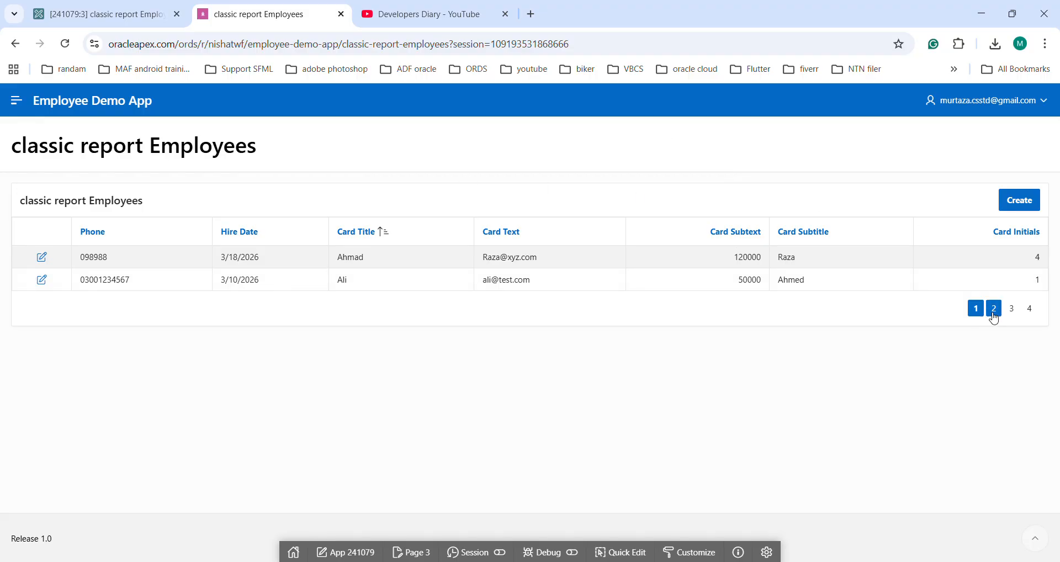
Browse result pages 2, 3 and 4 of the running employee report.
left_click(996, 312)
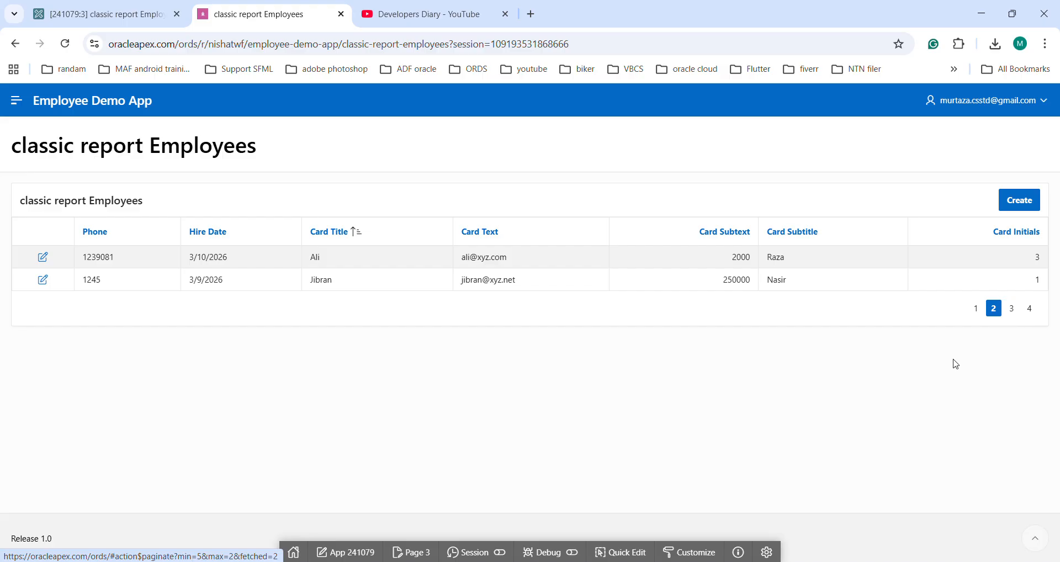
left_click(1013, 311)
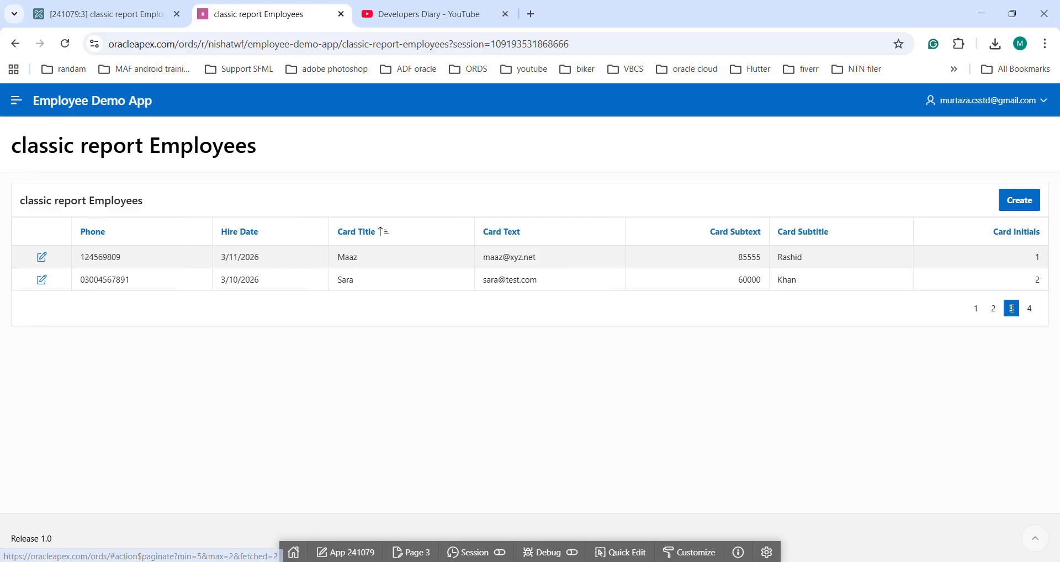
left_click(1030, 311)
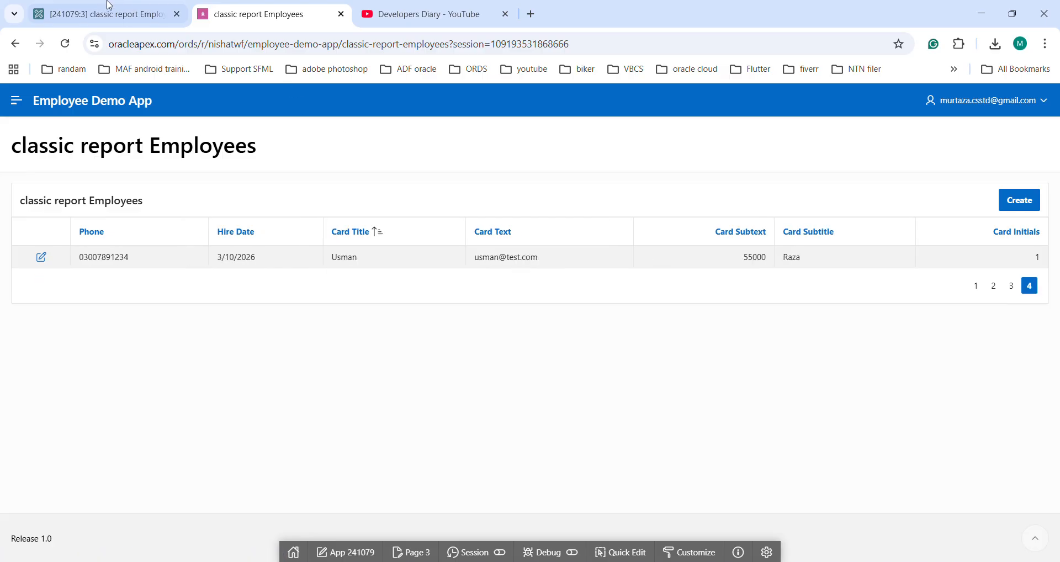
Change the report's pagination type to Row Ranges 1-15 16-30 in select list (with pagination) and save the page.
left_click(100, 13)
scroll(938, 466, "down", 3)
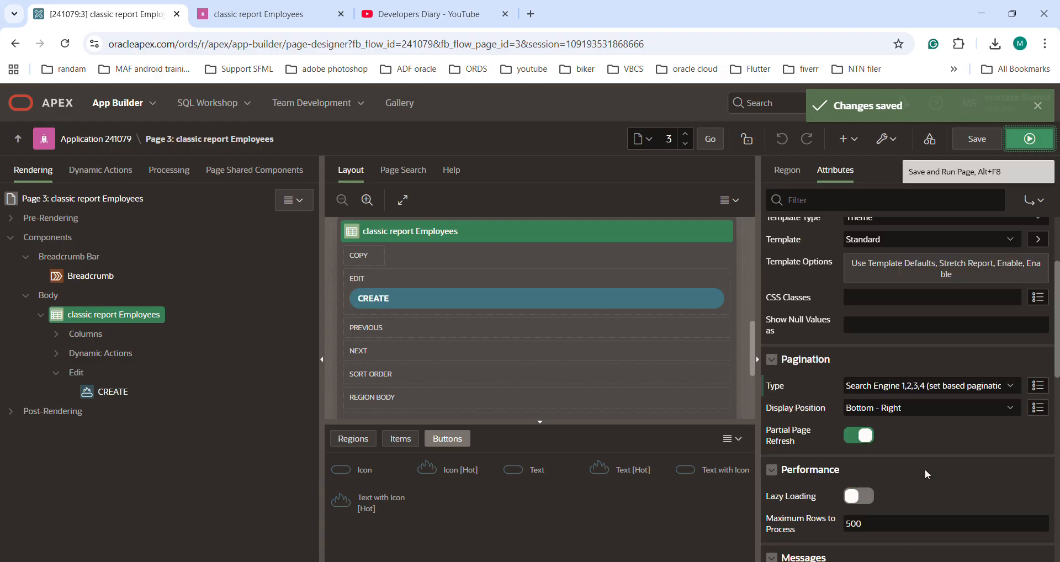
left_click(956, 386)
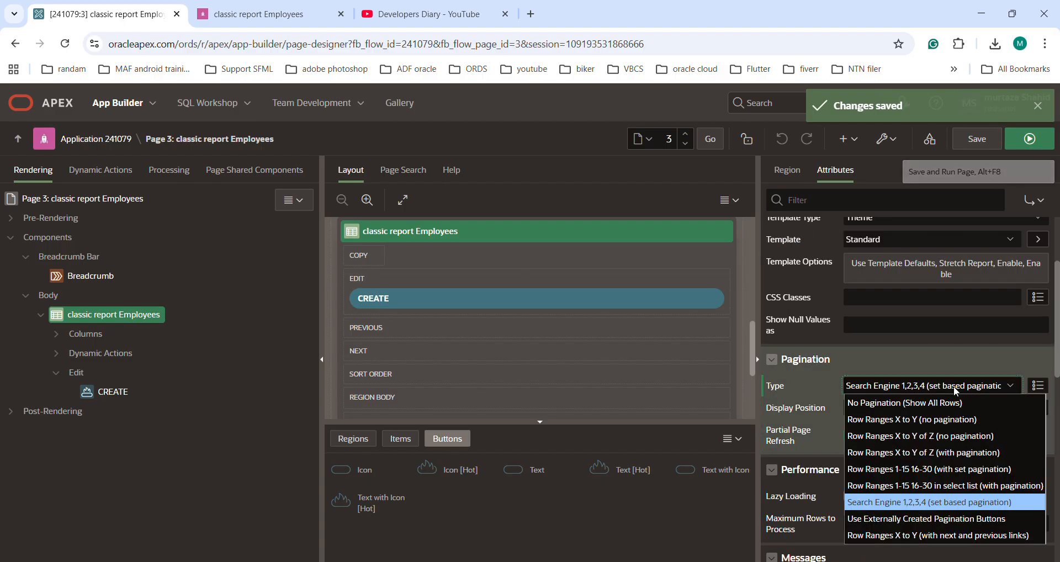
left_click(951, 488)
left_click(988, 143)
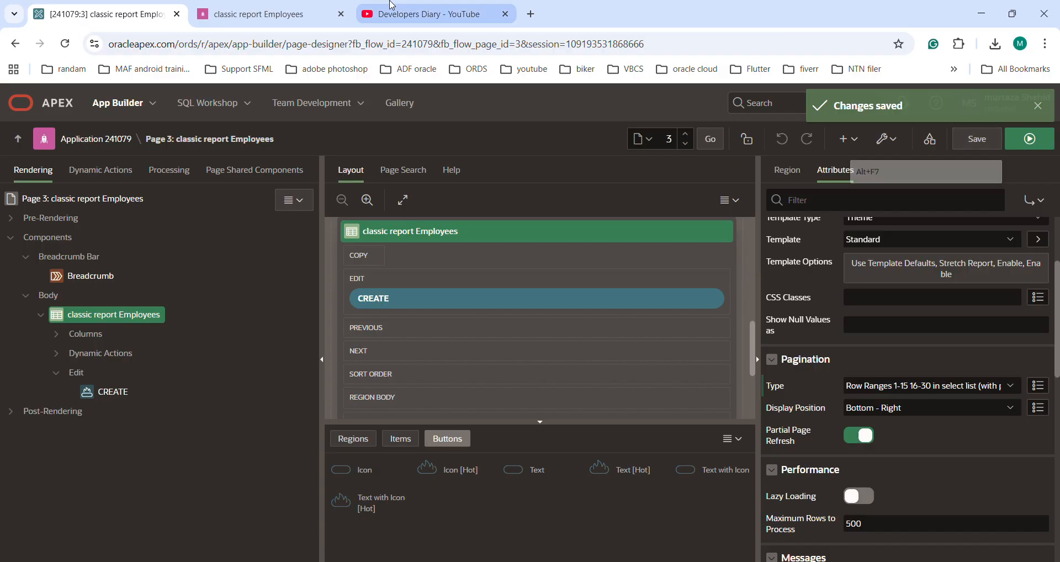
Reload the running report, jump to rows 3 - 4, and test moving to the next and previous row sets.
left_click(248, 7)
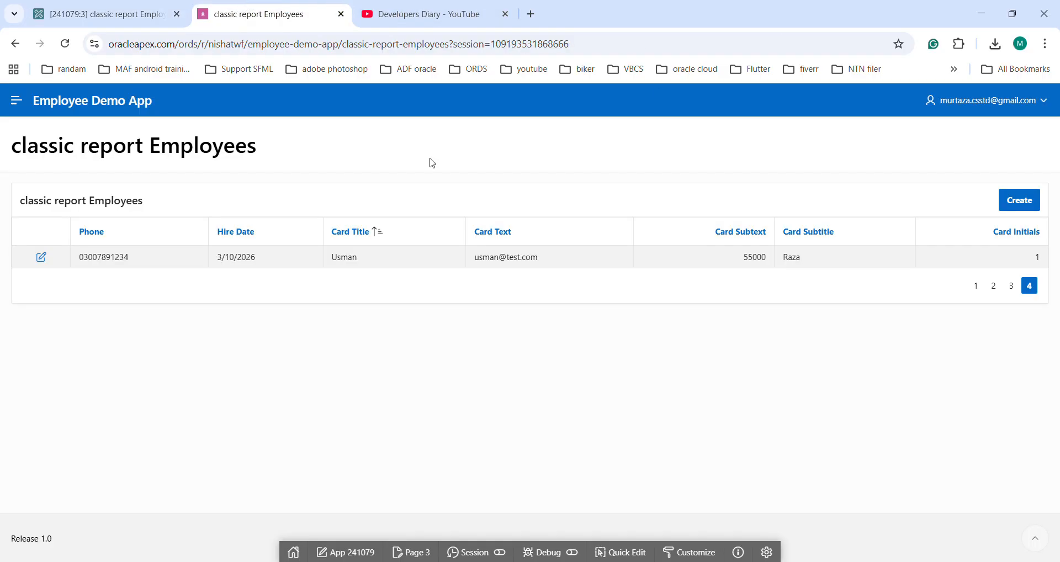
left_click(64, 44)
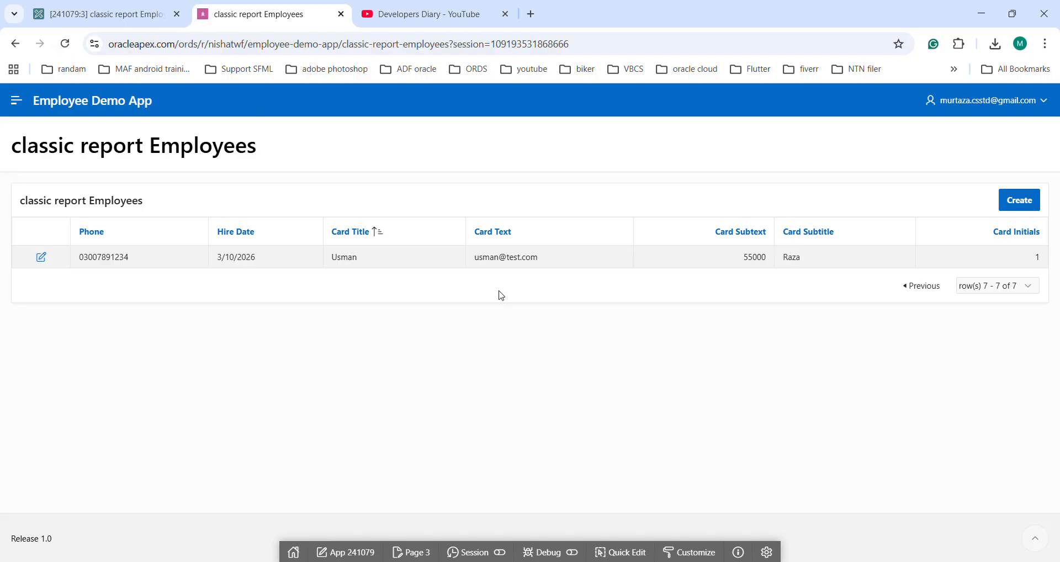
left_click(1036, 286)
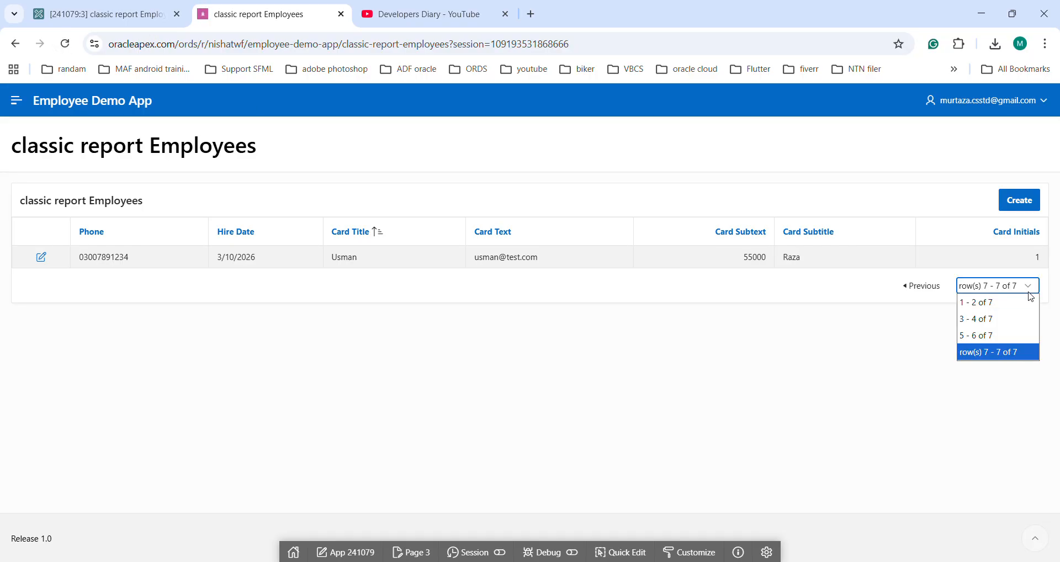
left_click(992, 320)
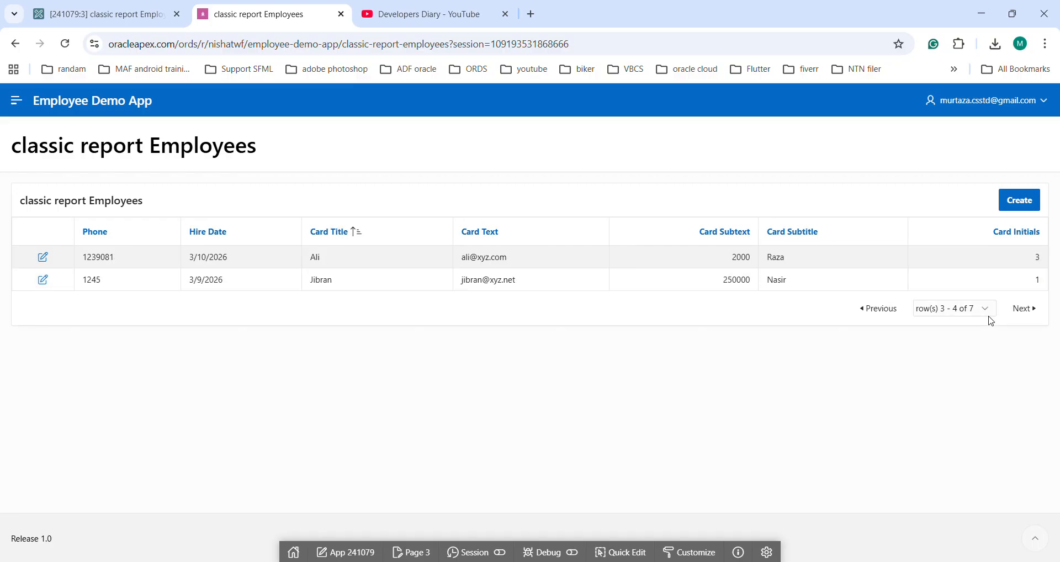
left_click(1027, 308)
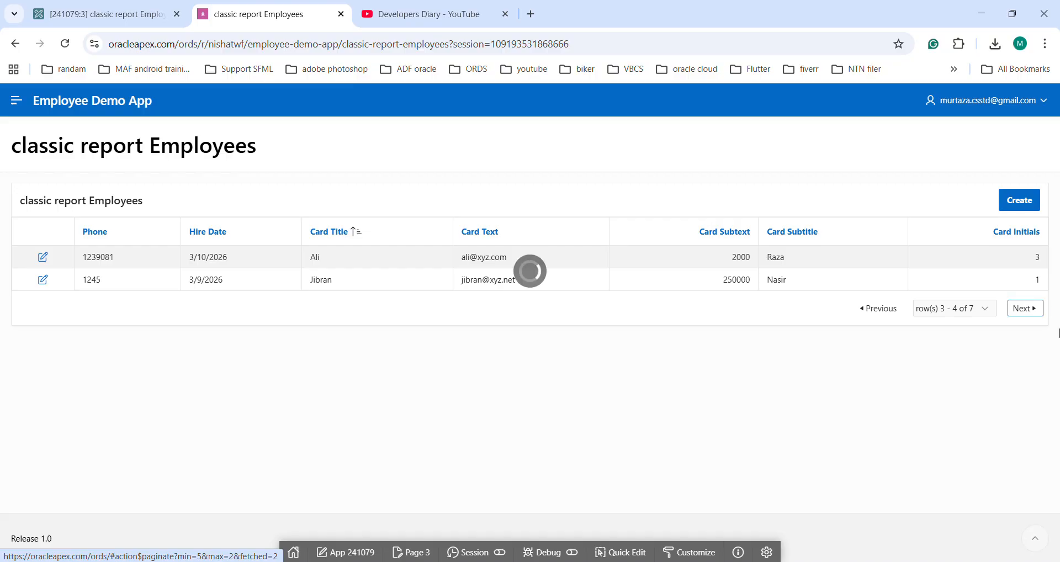
left_click(879, 310)
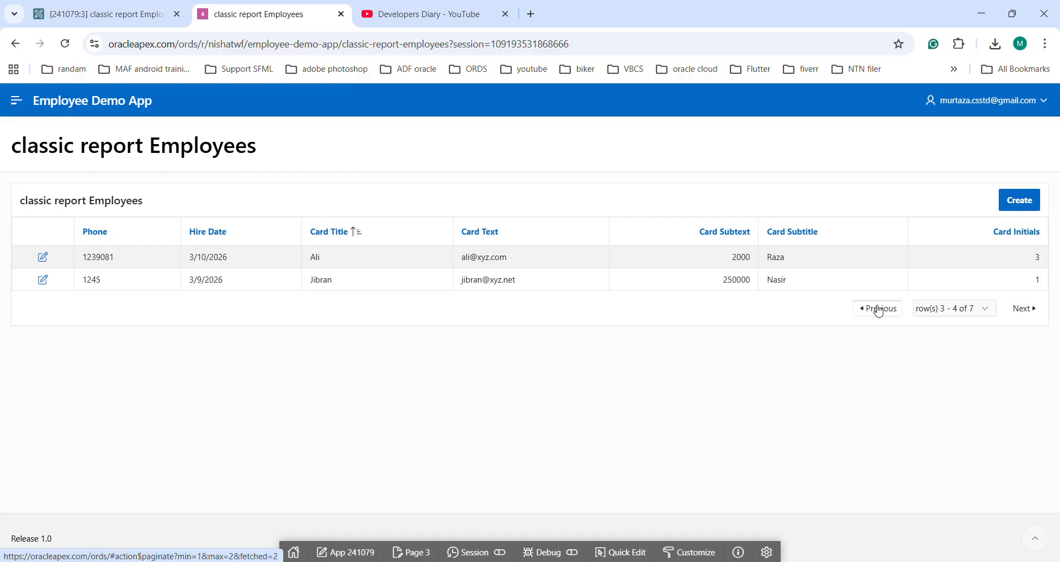
left_click(879, 309)
Set the report's maximum rows to process to 3 in Page Designer and save the page.
left_click(55, 11)
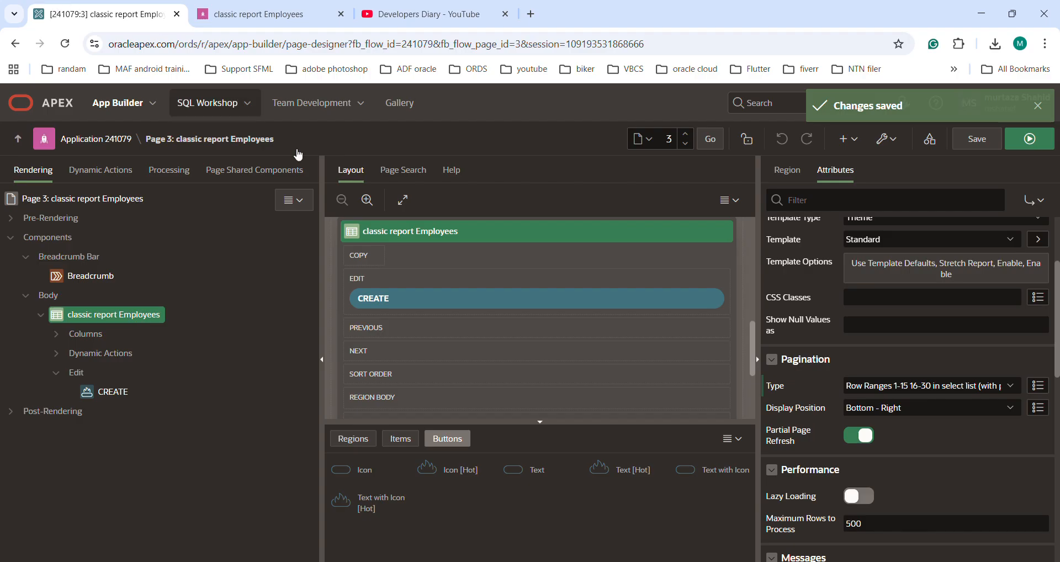
scroll(971, 434, "down", 3)
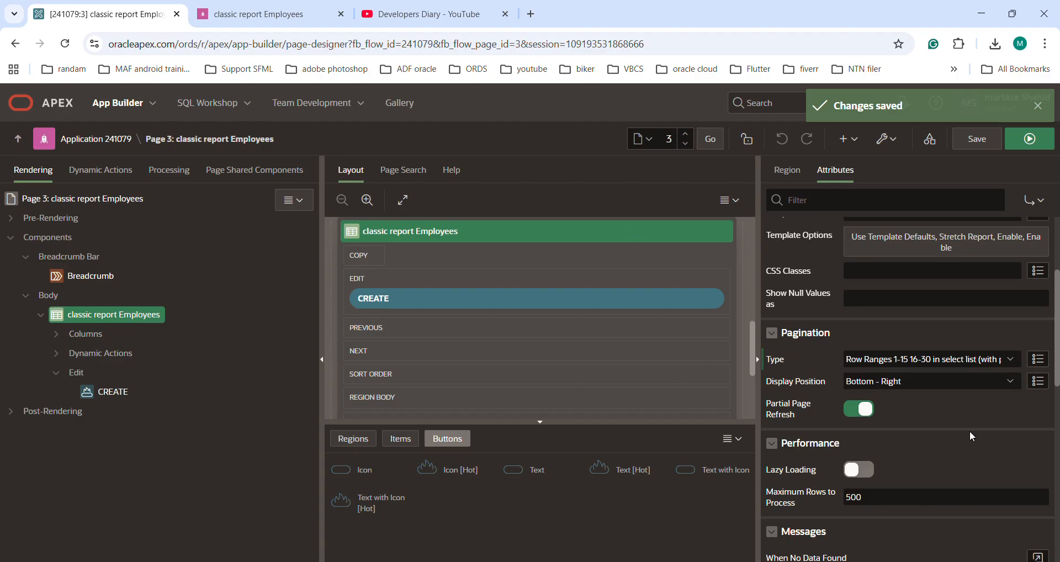
scroll(970, 431, "down", 1)
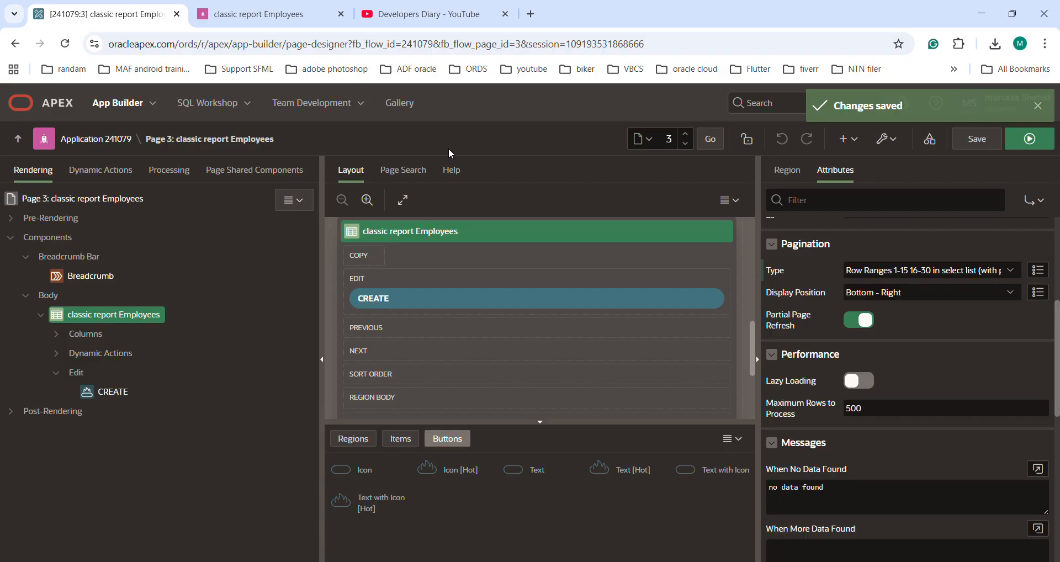
left_click(899, 402)
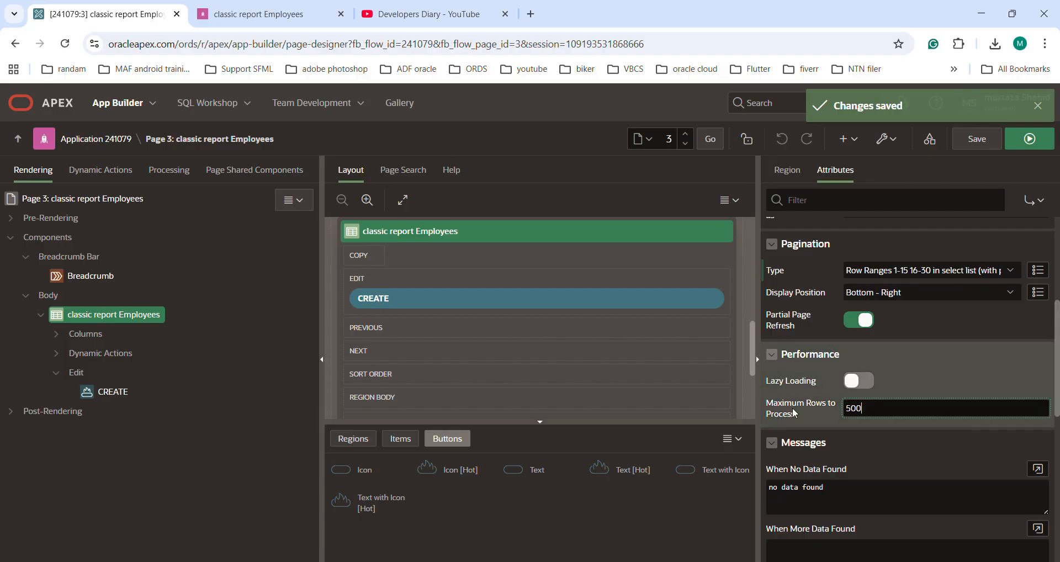
key("ctrl+a")
type("3")
left_click(972, 139)
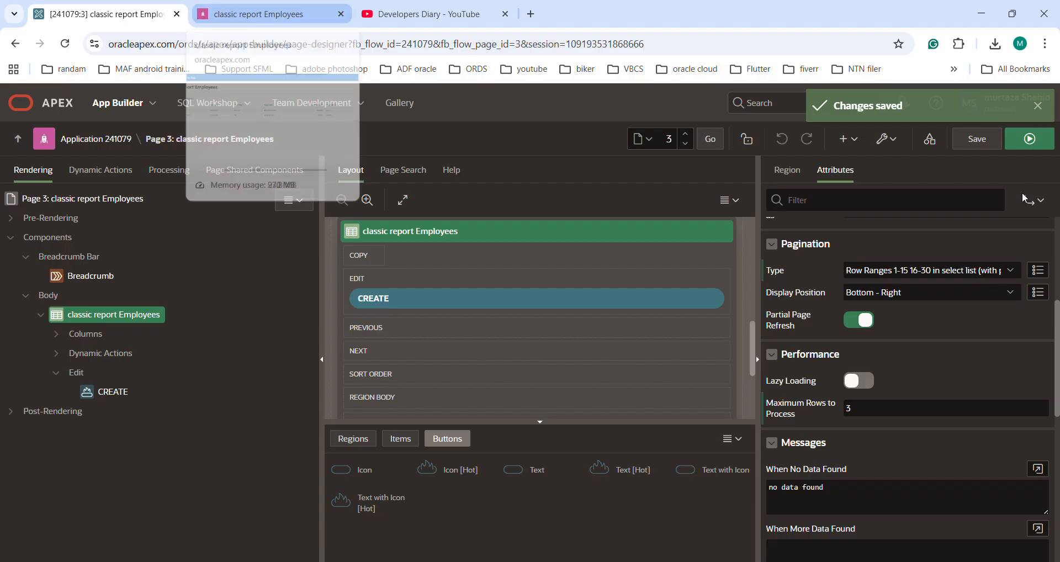
Run the page and switch between the first and last row sets of the employee report.
left_click(1031, 143)
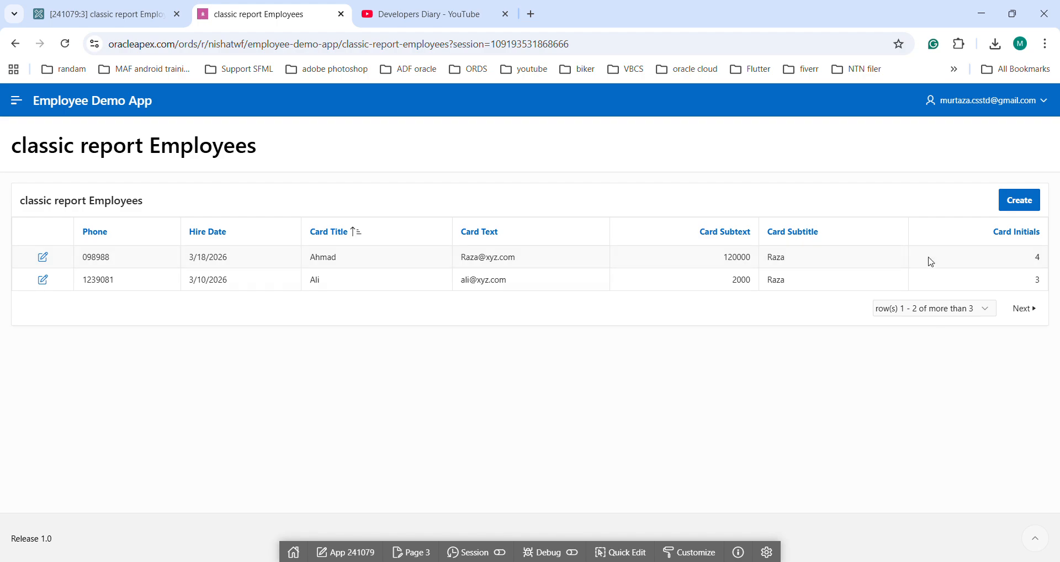
left_click(1033, 307)
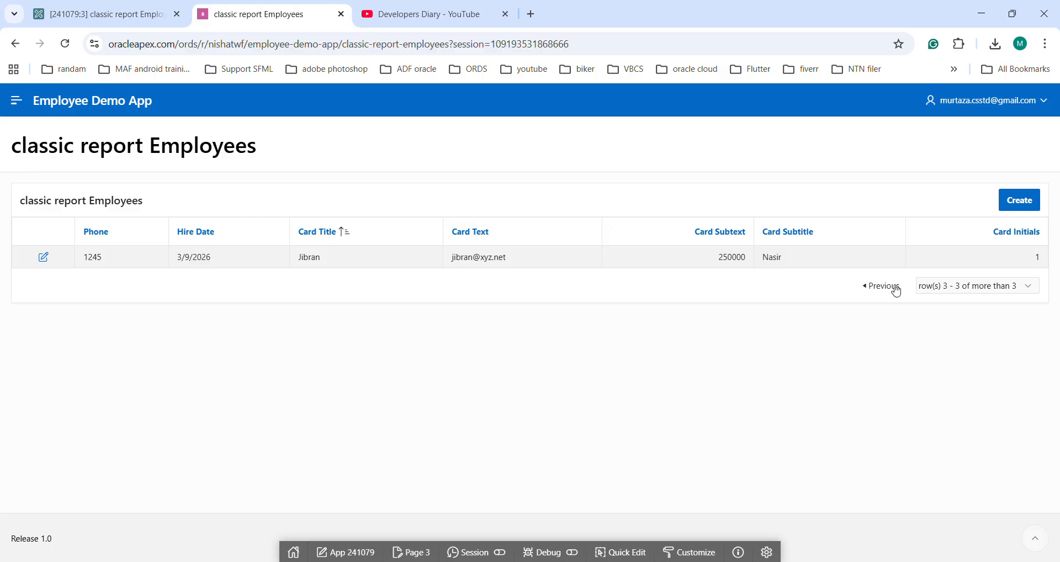
left_click(942, 287)
left_click(942, 301)
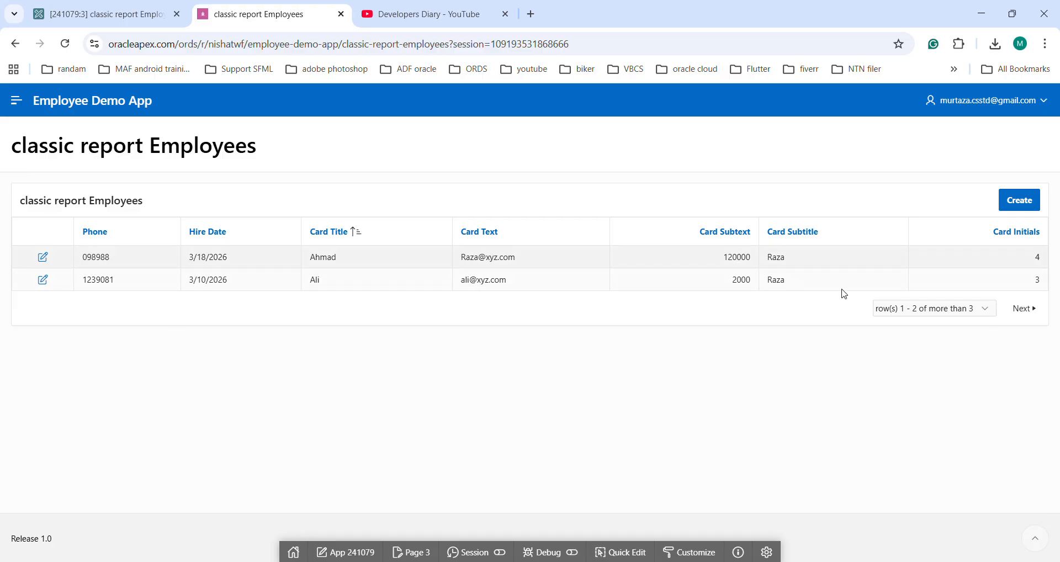
left_click(1025, 313)
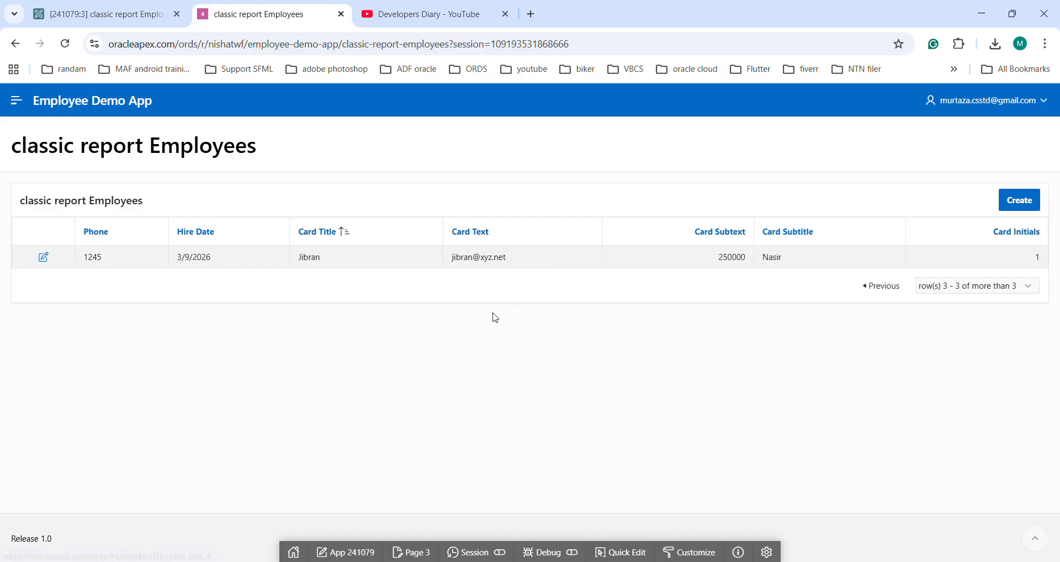
Set the report's number of rows to 50 in Page Designer, save the page and reload the running report.
left_click(95, 9)
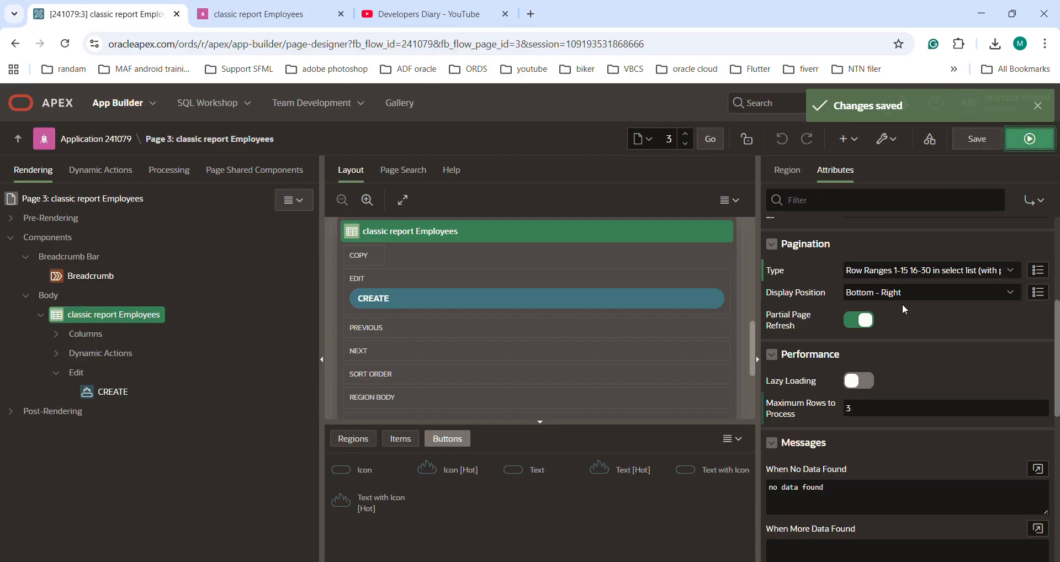
scroll(903, 304, "up", 5)
left_click(804, 291)
type("50")
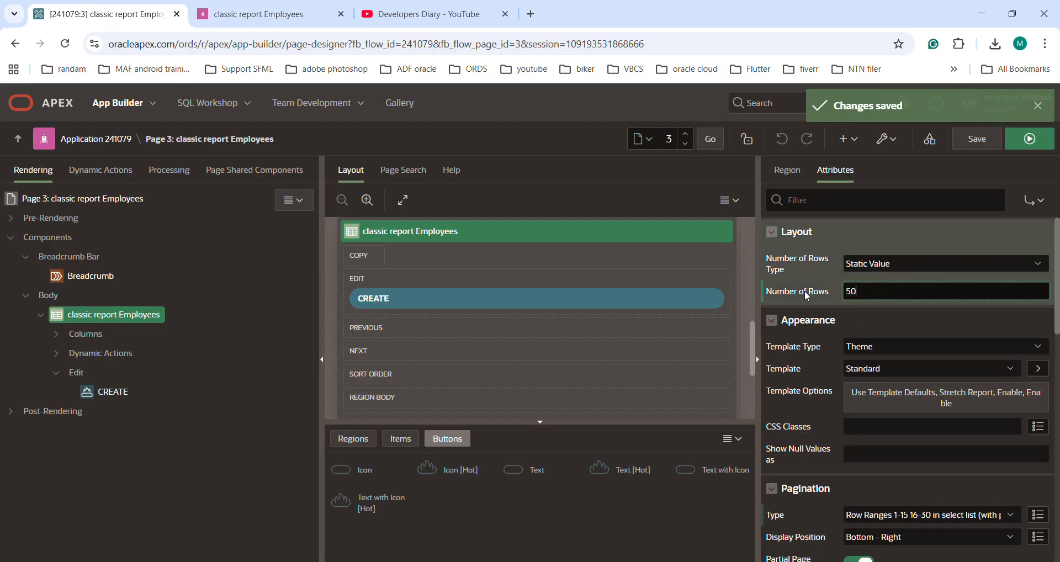
left_click(978, 142)
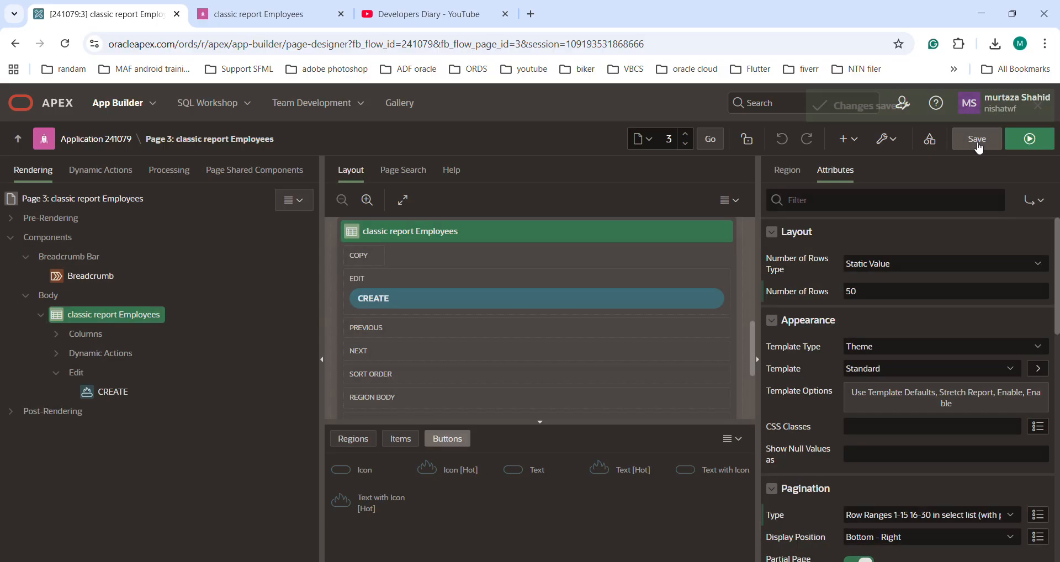
left_click(259, 8)
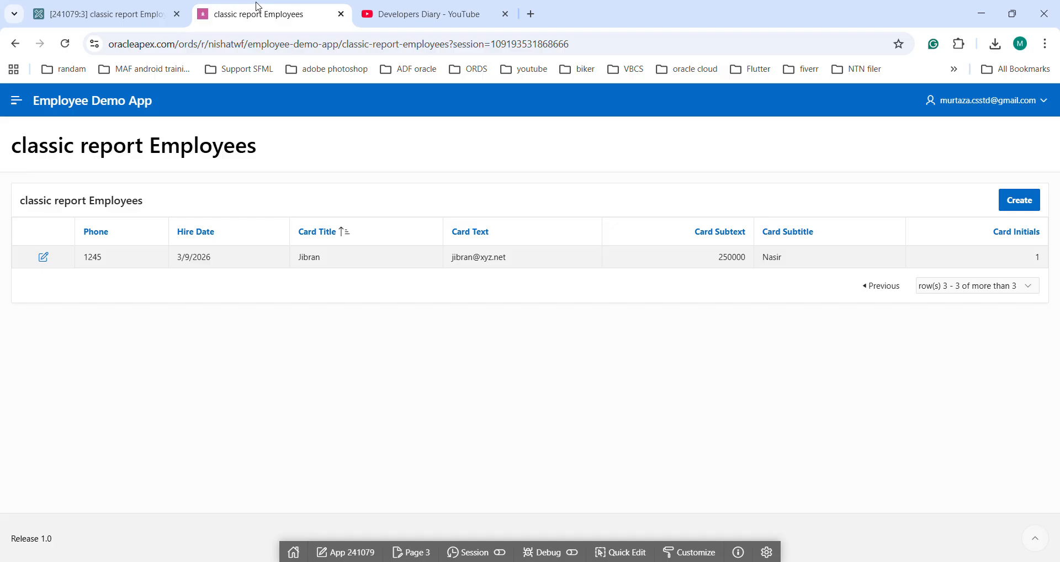
left_click(65, 43)
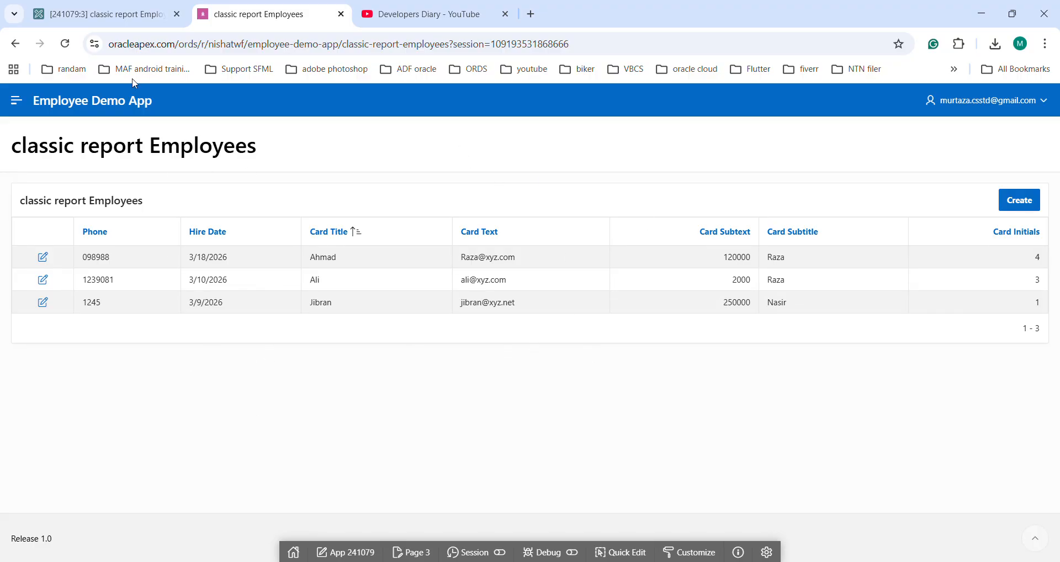
Examine the report's no data found and more data found messages and its maximum rows to process in Page Designer.
left_click(63, 17)
scroll(917, 473, "down", 5)
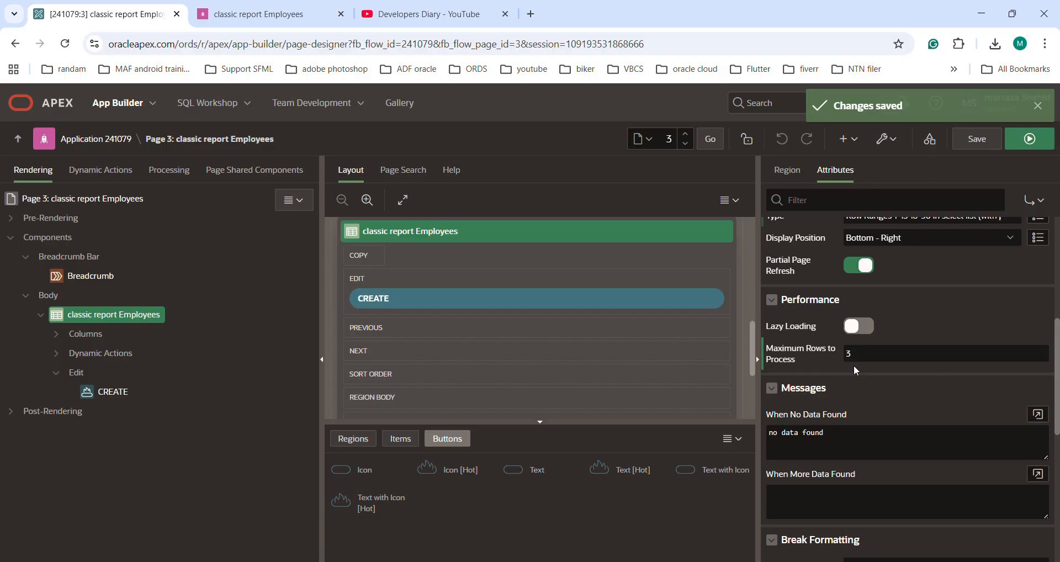
left_click(847, 453)
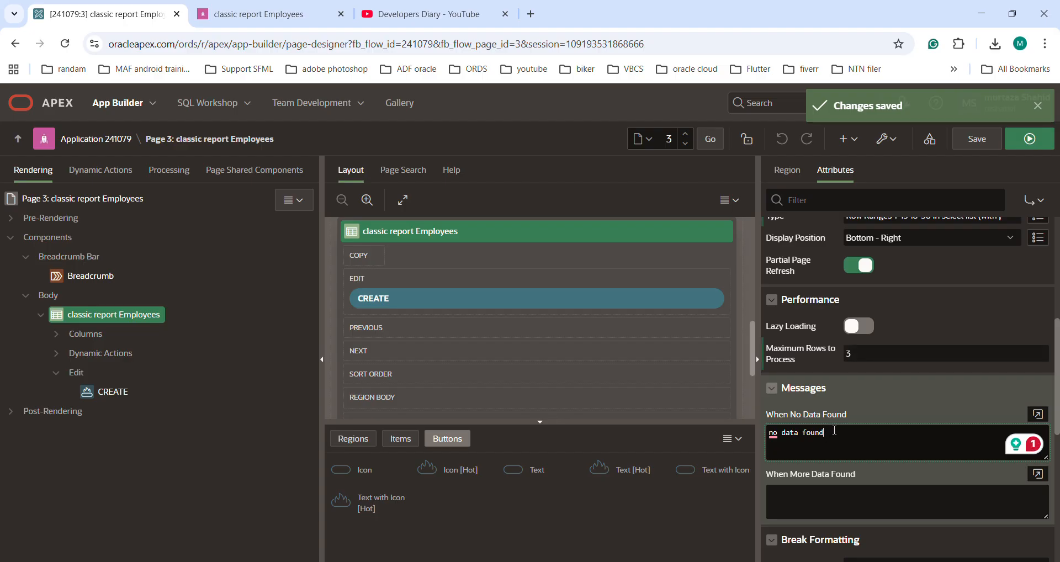
left_click_drag(834, 431, 754, 431)
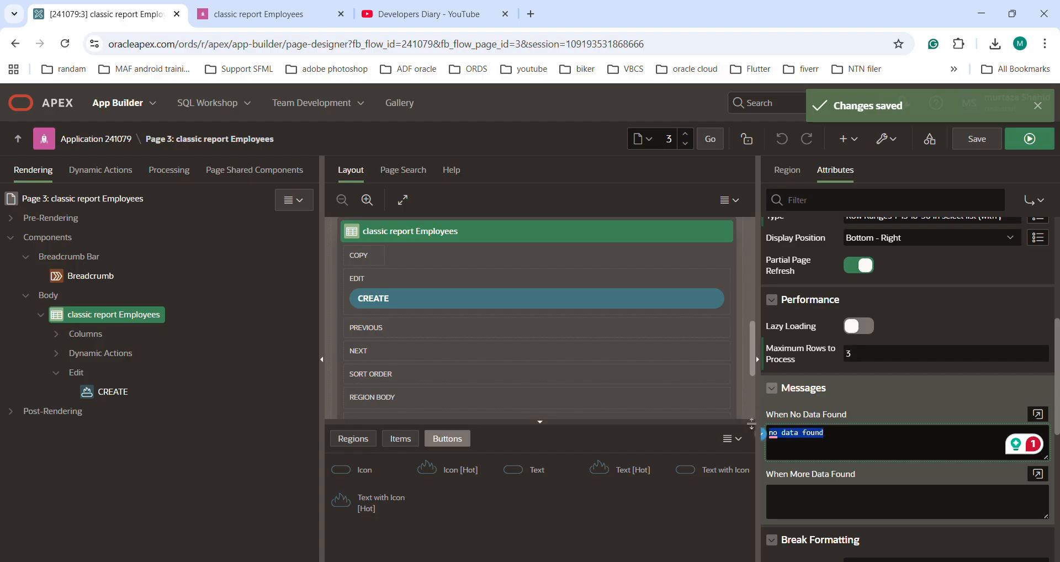
left_click(896, 459)
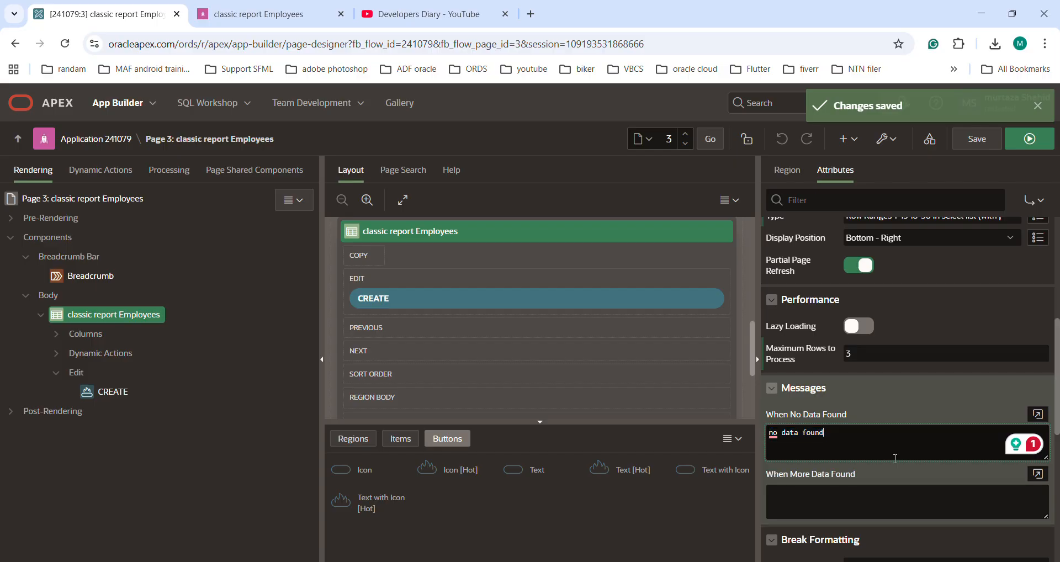
left_click(811, 497)
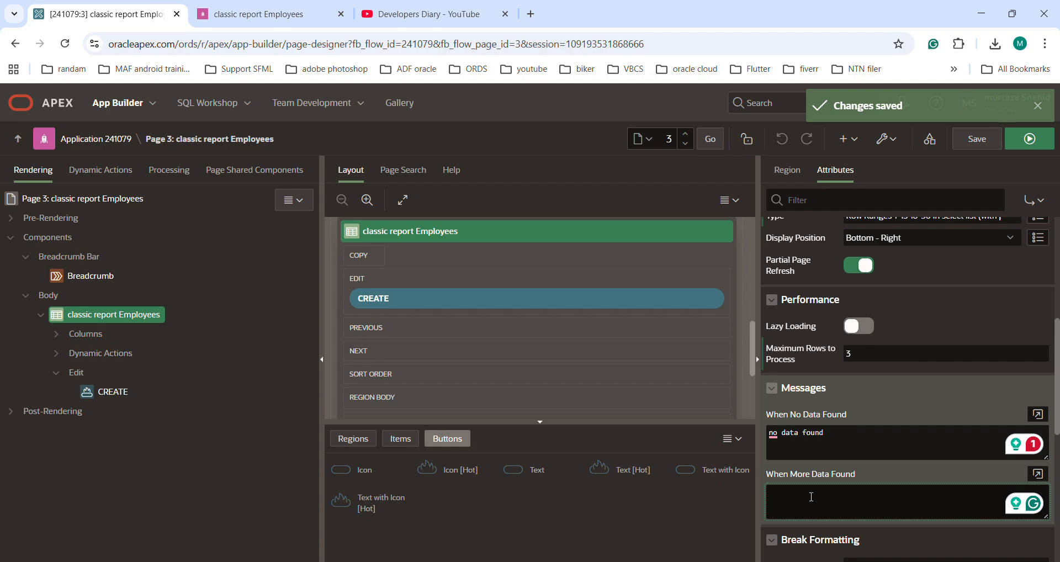
left_click(874, 350)
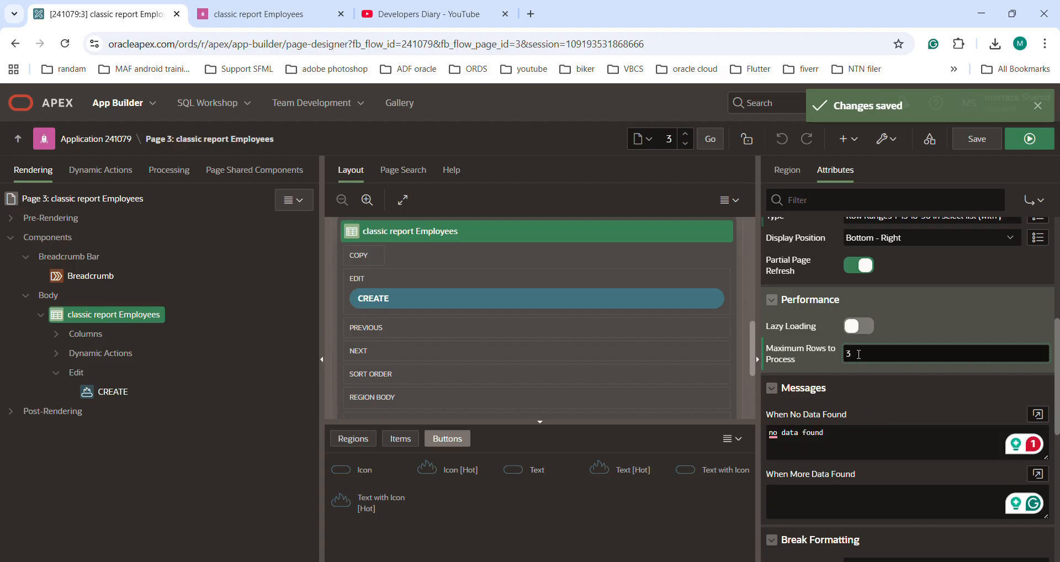
left_click_drag(859, 354, 847, 354)
left_click(857, 353)
Set the When More Data Found message to "There is more data in the report.", save the page and check the message in the running report.
left_click(830, 494)
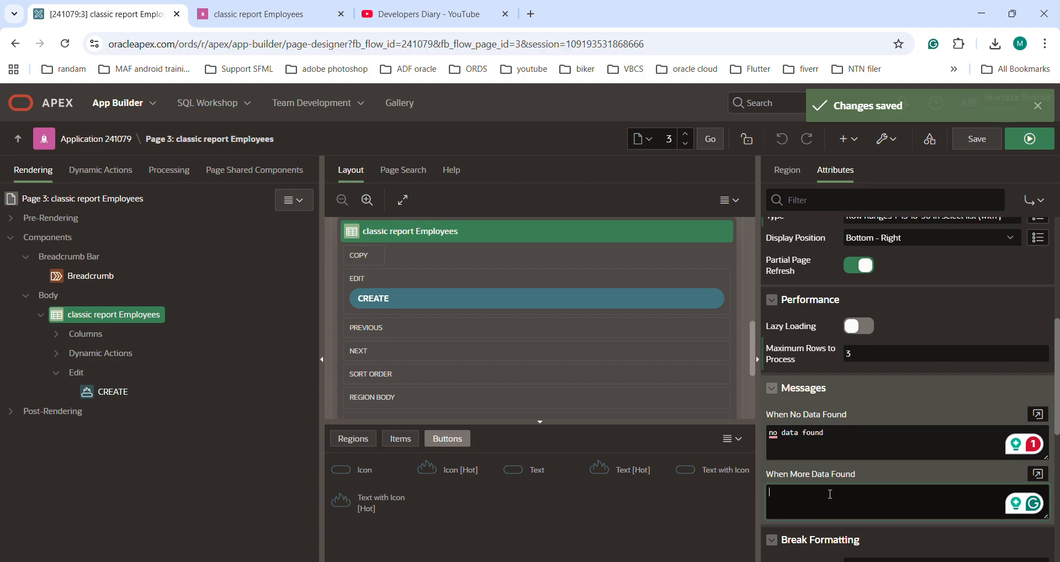
type("There")
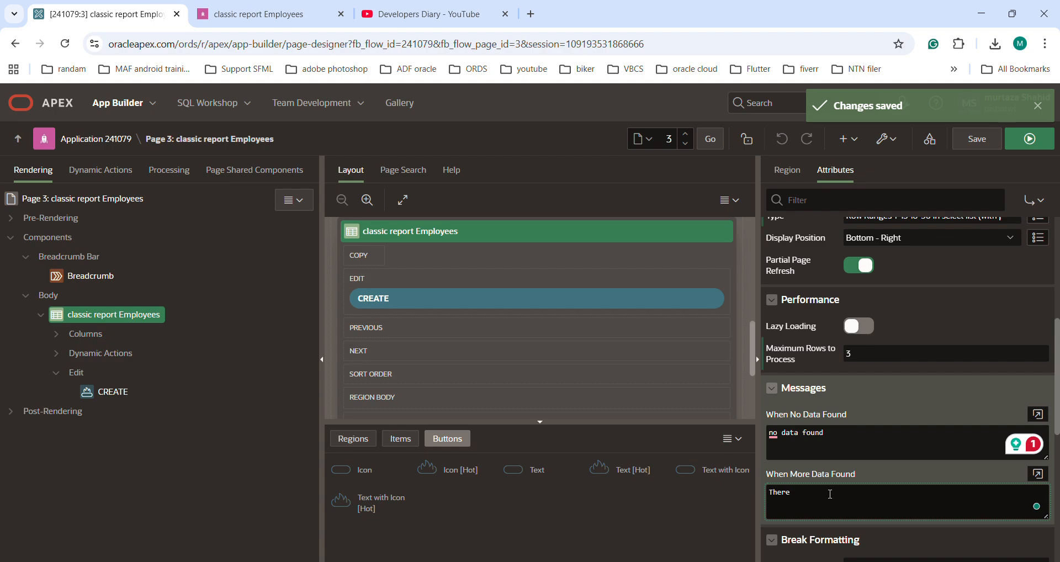
type(" is more data in the report.")
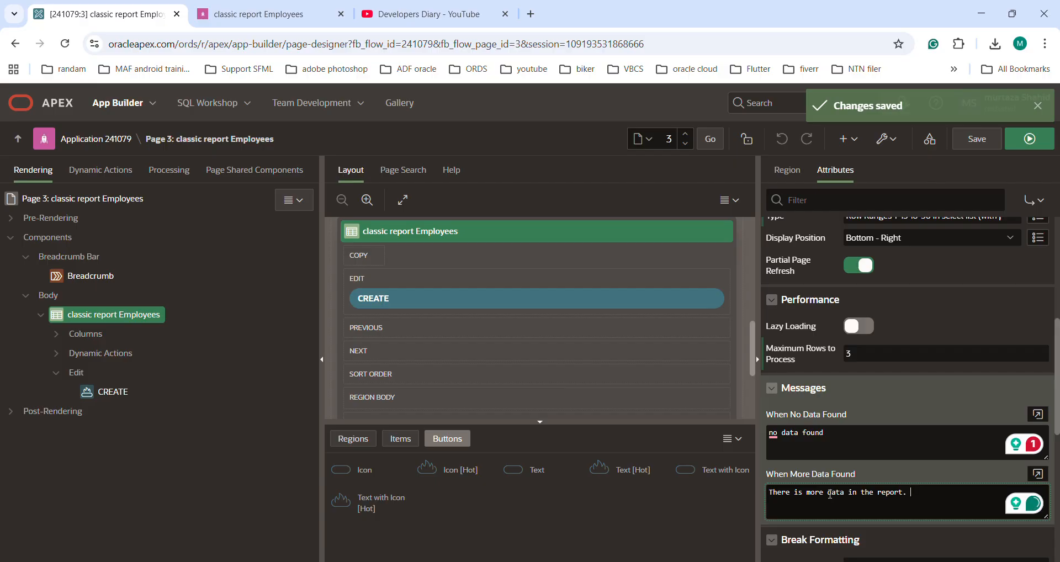
left_click(983, 140)
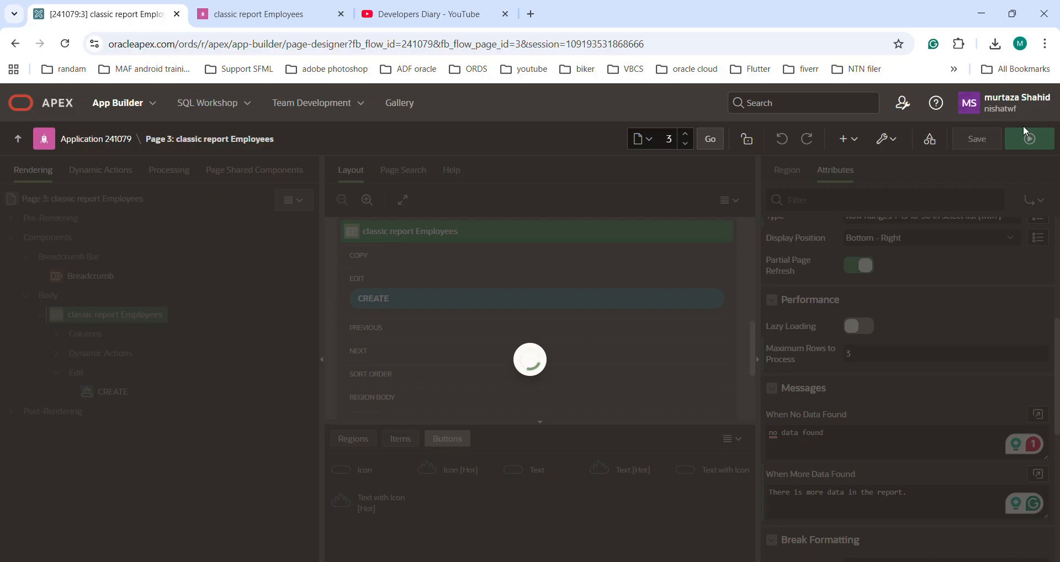
left_click(1024, 144)
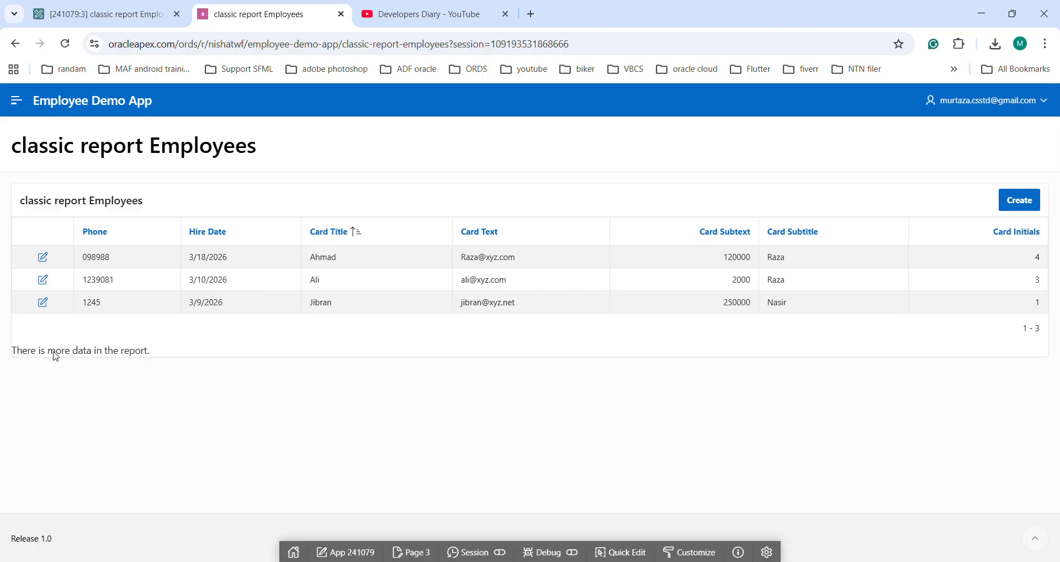
left_click_drag(157, 356, 11, 357)
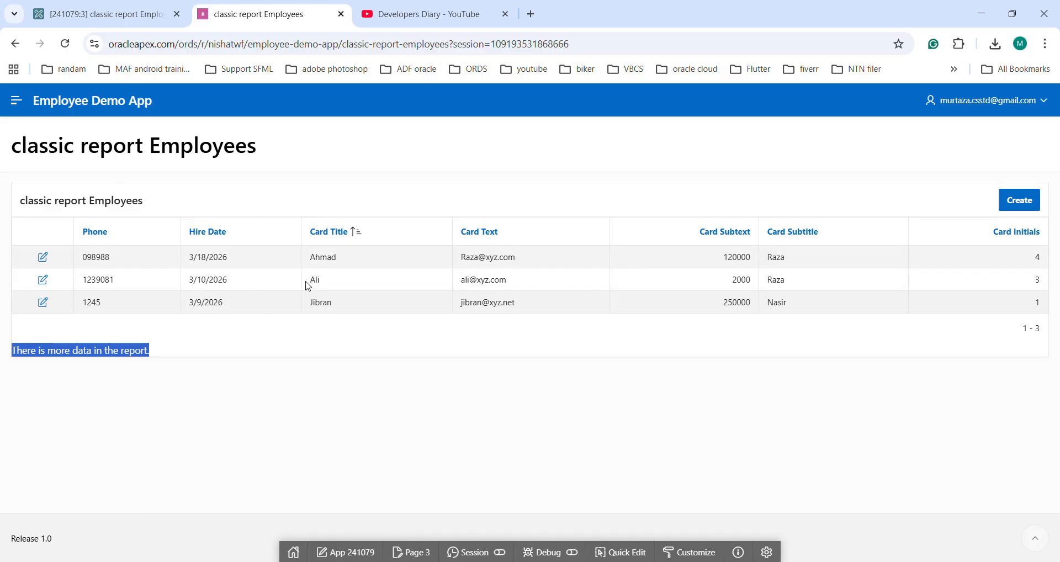
Change the When More Data Found message to "There is more data in the report, we are only presenting 3 rows", save and run the page.
left_click(119, 25)
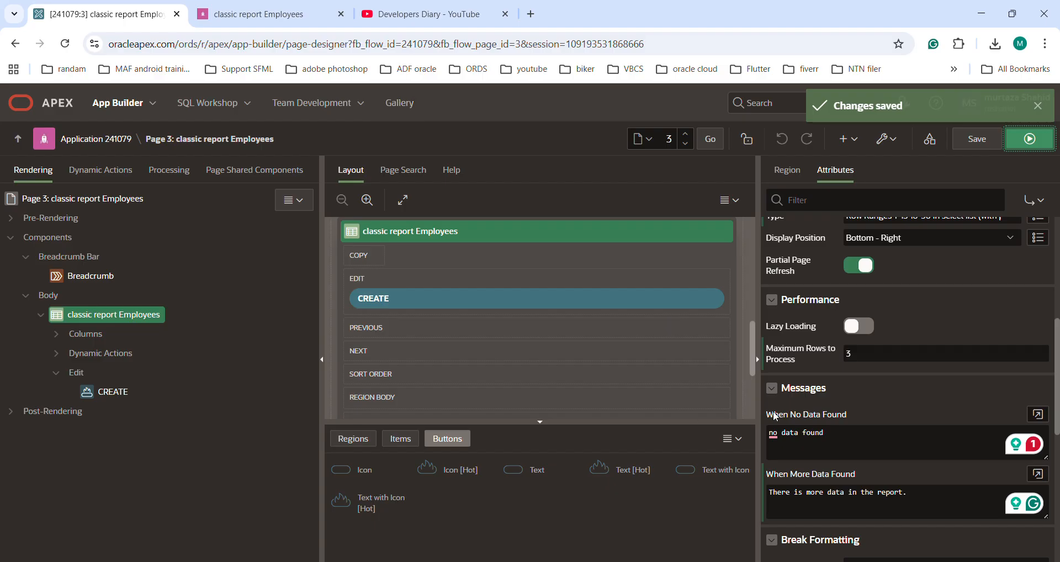
left_click(915, 489)
key("BackSpace")
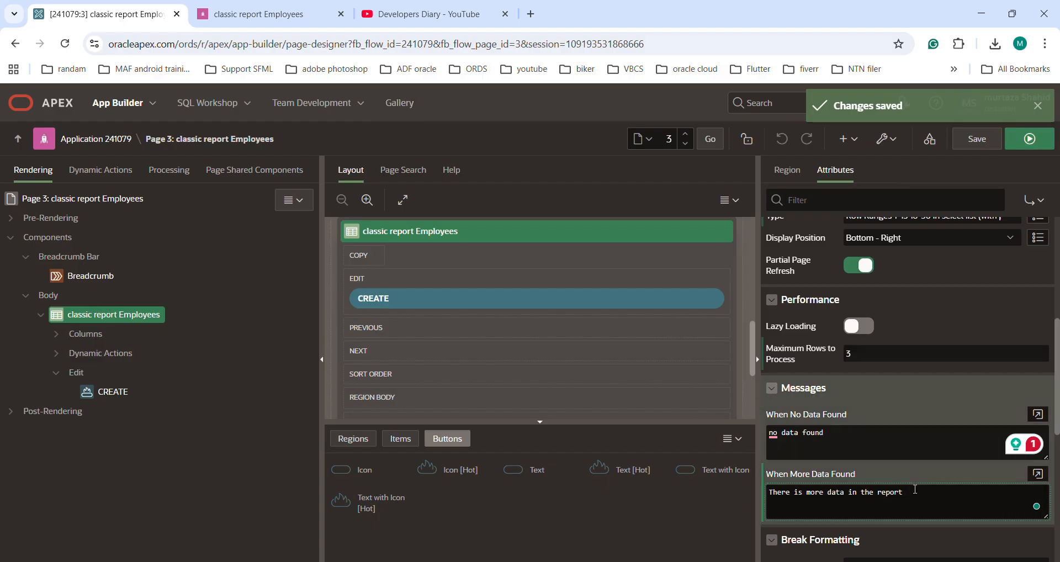
type(", we are only presenting 3 rows")
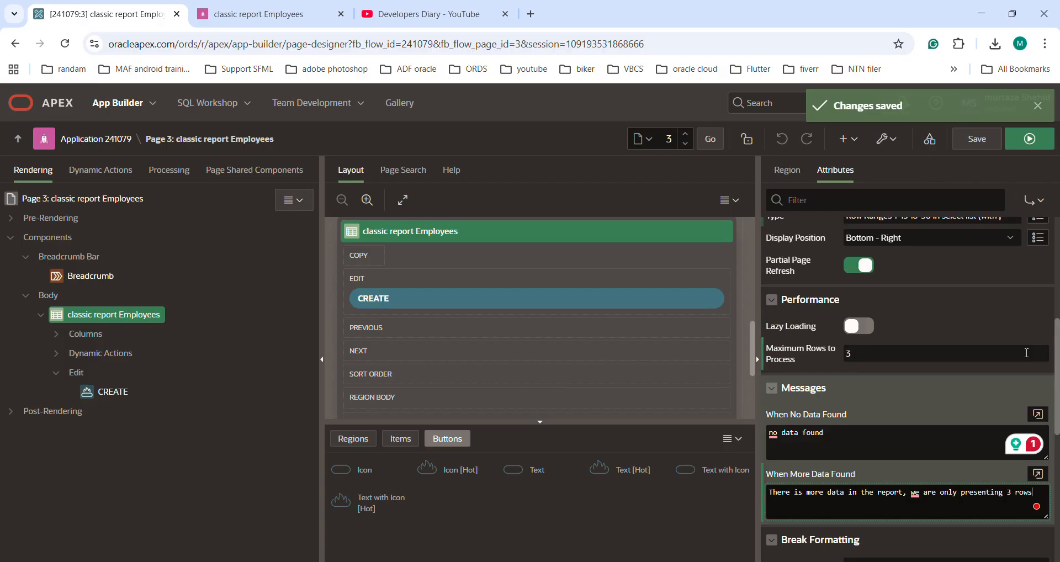
left_click(976, 139)
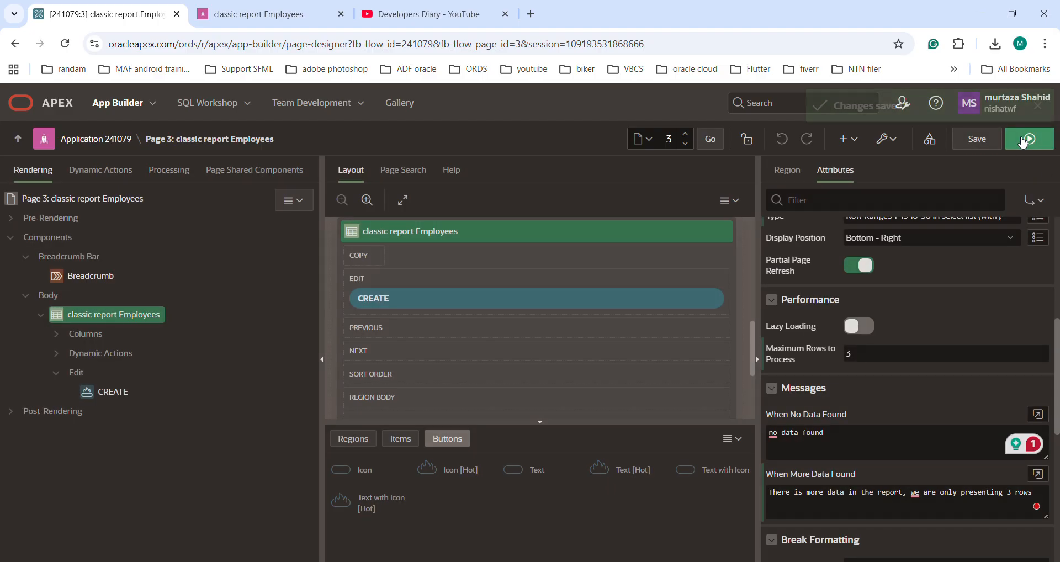
left_click(1022, 141)
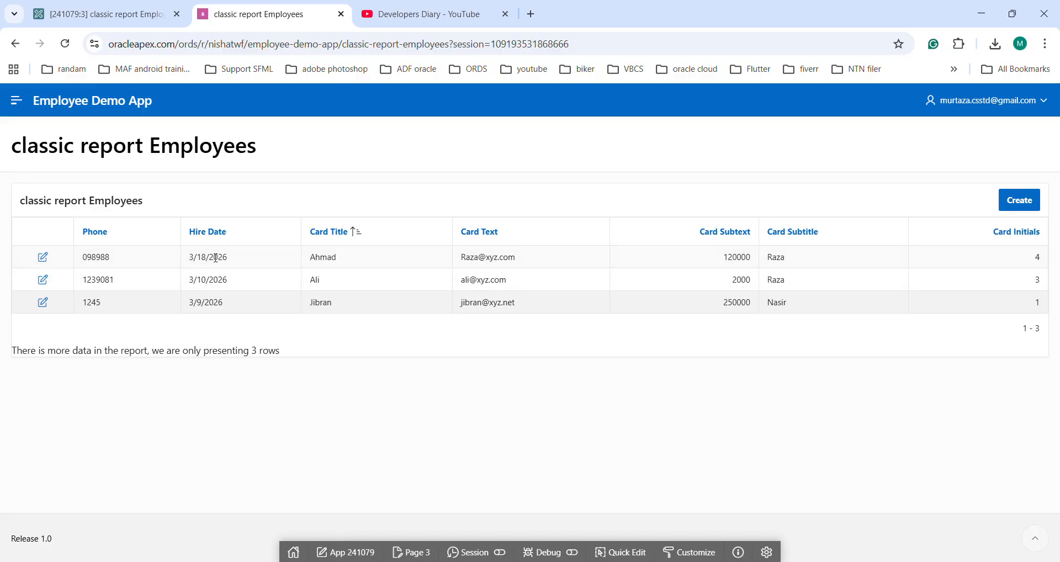
Enable CSV export in the classic report's download attributes in Page Designer.
left_click(114, 7)
scroll(822, 387, "down", 5)
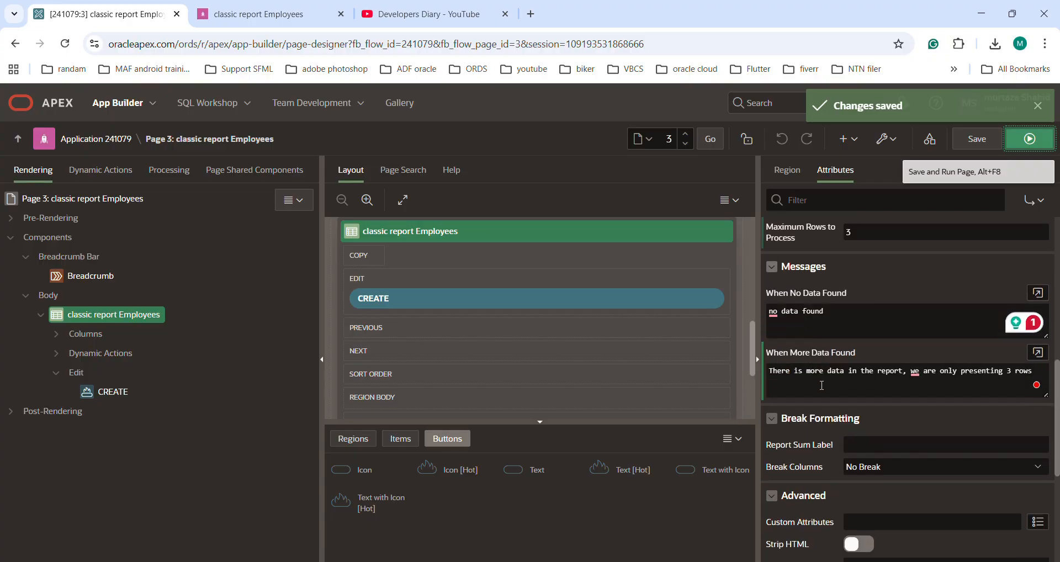
scroll(821, 386, "down", 2)
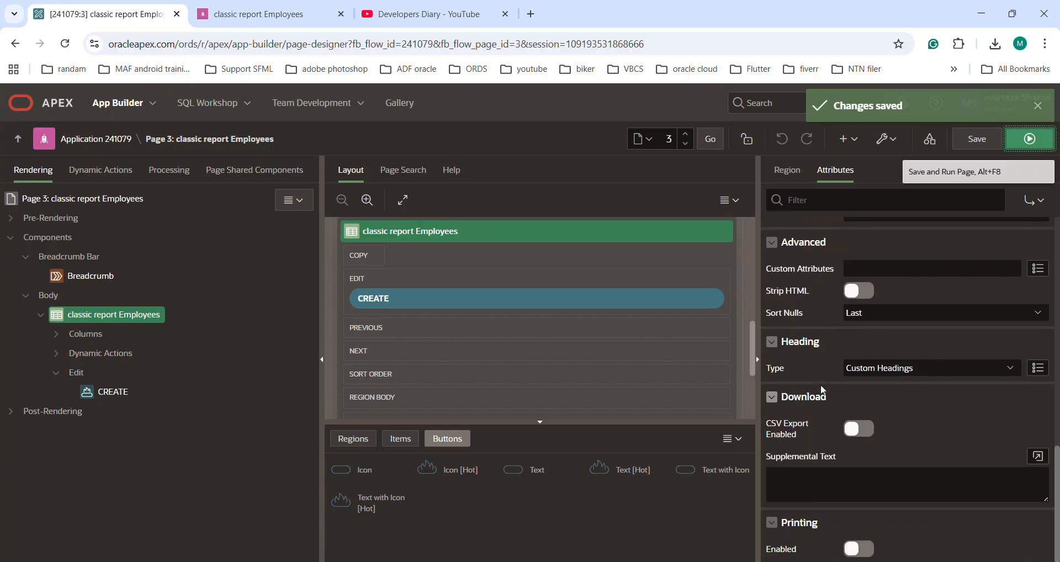
left_click(856, 430)
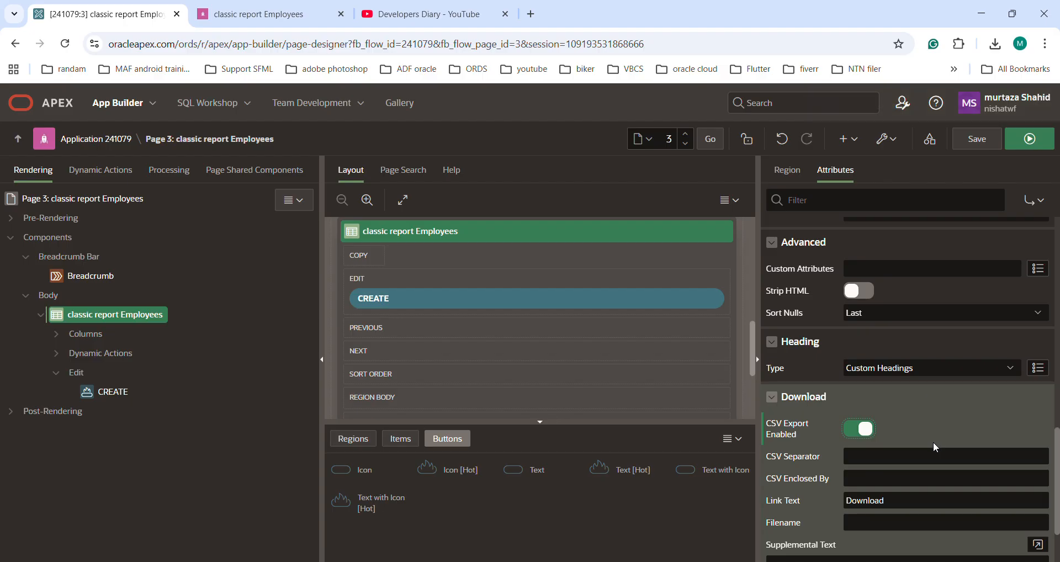
left_click(868, 455)
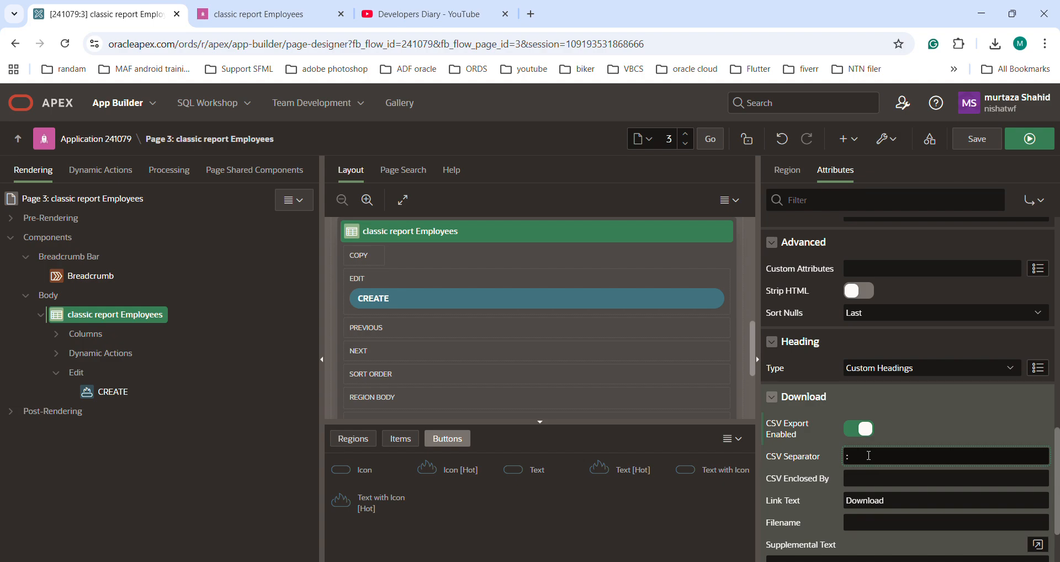
key("Tab")
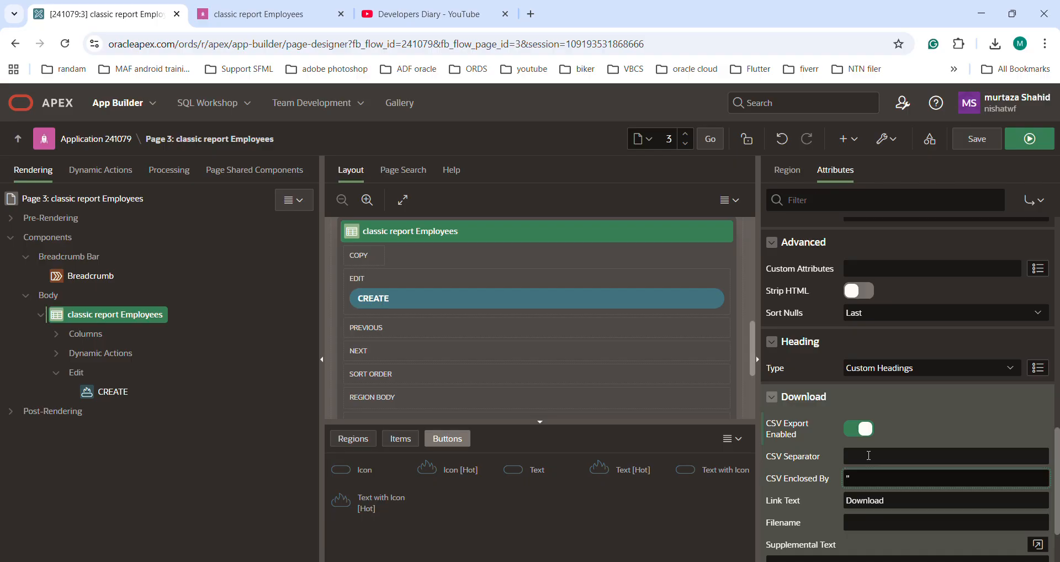
key("Tab")
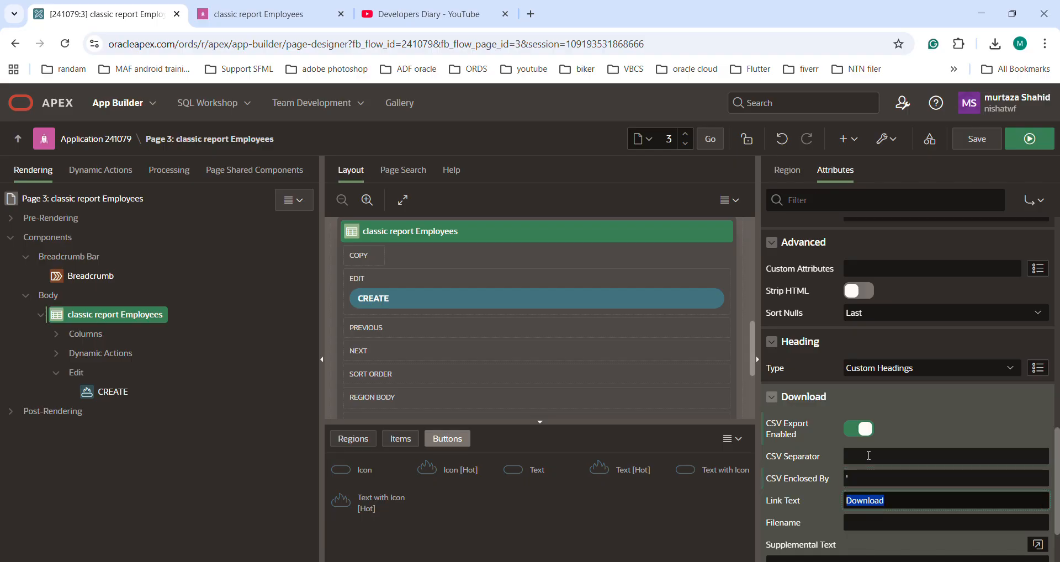
left_click(854, 480)
key("BackSpace")
Set the CSV download link text to "Download Report" and the filename to "Employees", save and run the page.
key("Tab")
key("End")
type("Report")
left_click(858, 517)
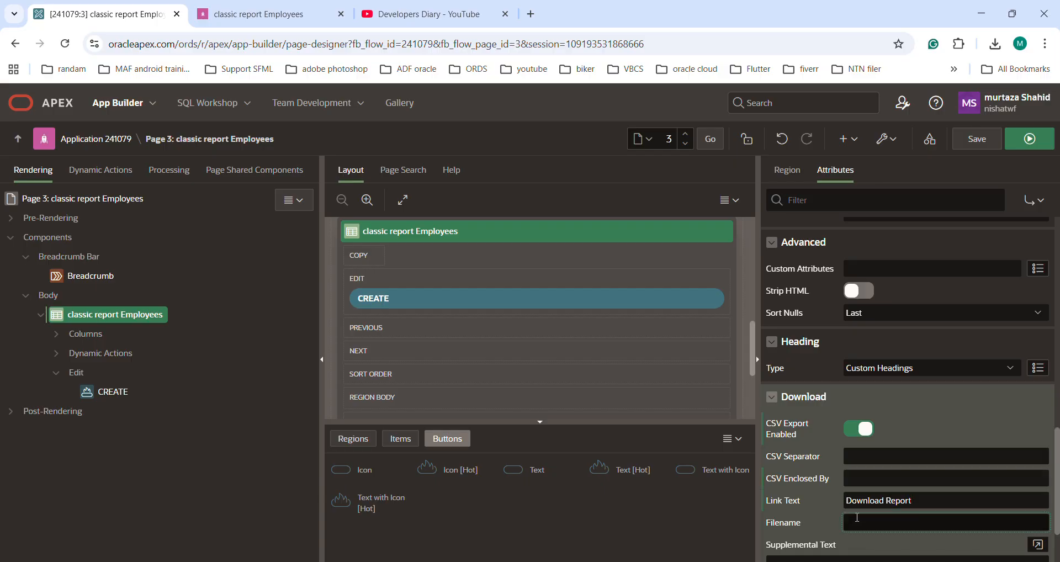
type("Employees")
left_click(983, 138)
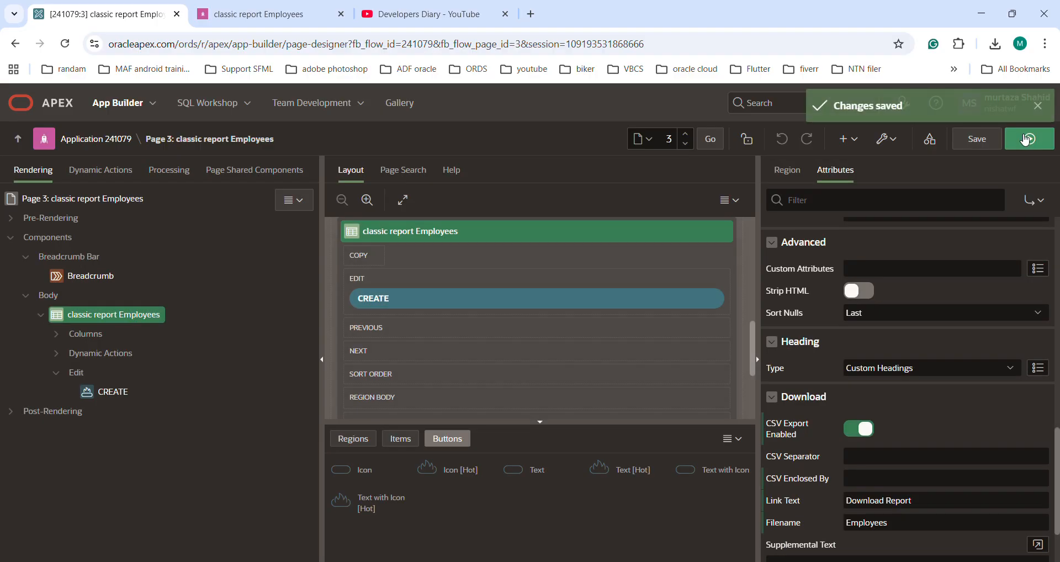
left_click(1026, 139)
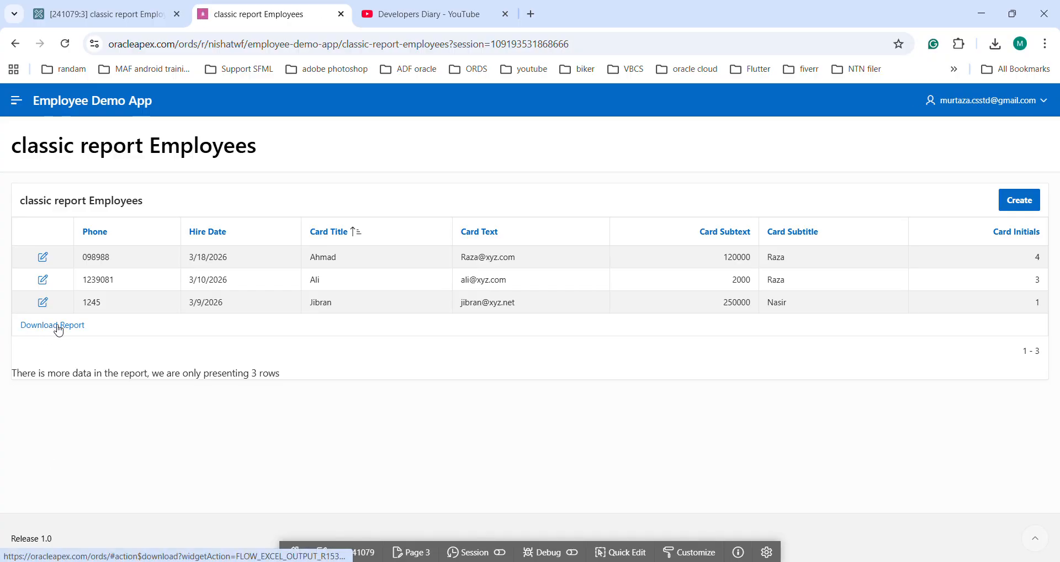
Download the running report as CSV, open employees.csv in Excel and widen the Phone and Hire Date columns to check the data.
left_click(63, 333)
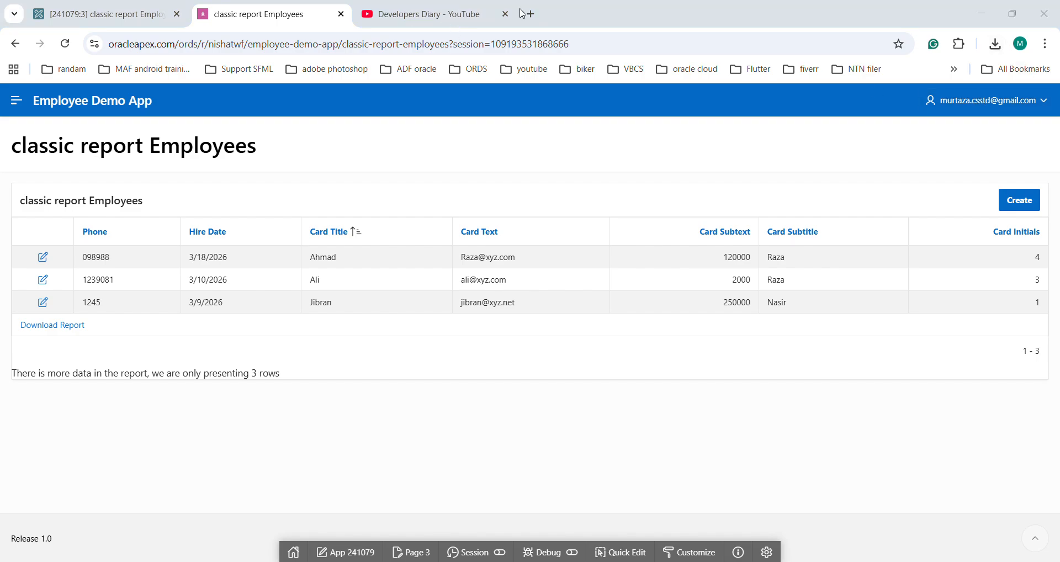
left_click(995, 45)
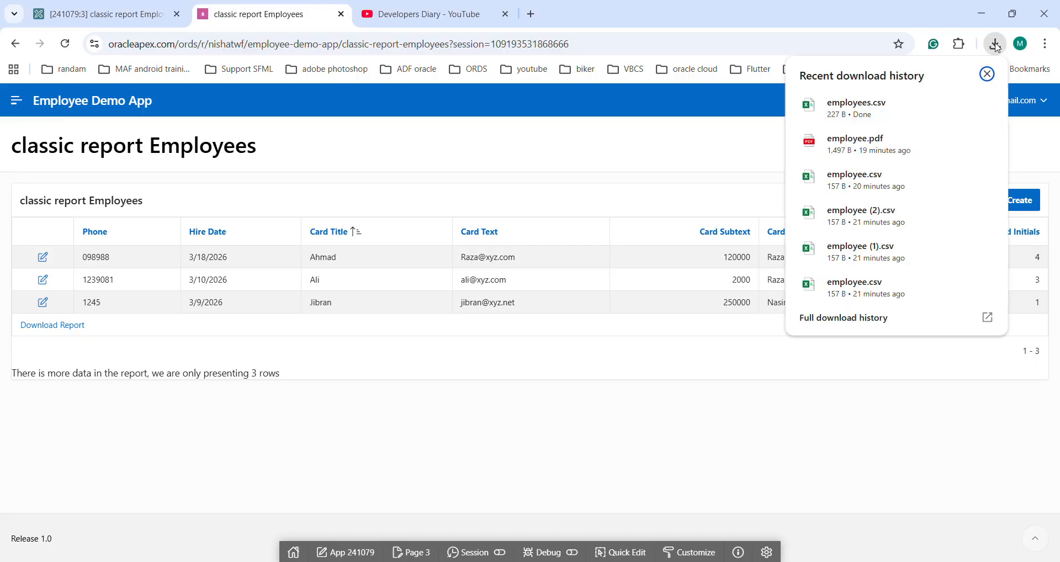
left_click(877, 109)
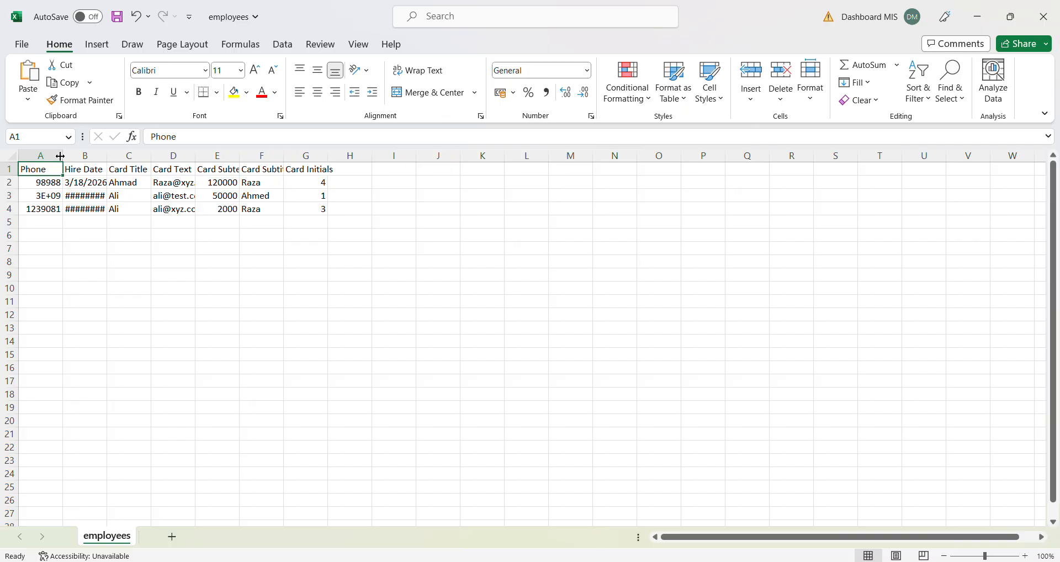
left_click_drag(61, 156, 232, 156)
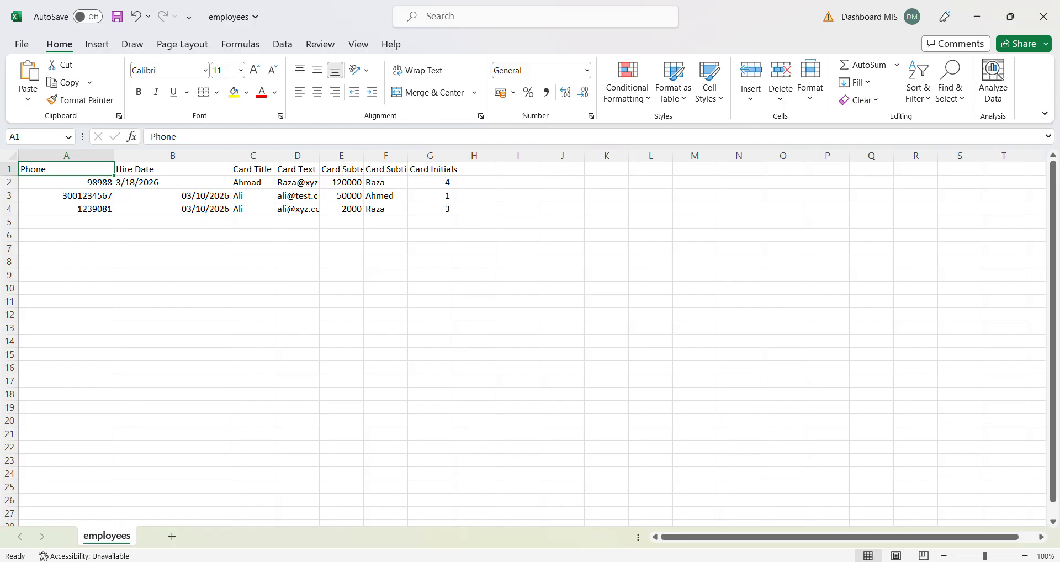
Return to Page Designer in the browser, enable printing for the classic report Employees region, save and run the page.
left_click(701, 561)
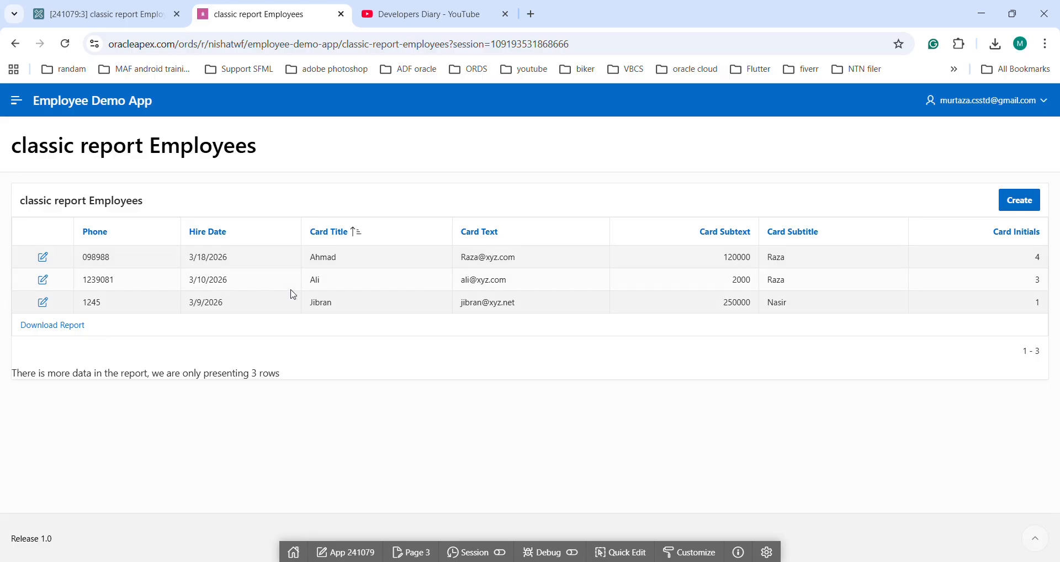
left_click(70, 8)
scroll(774, 342, "down", 2)
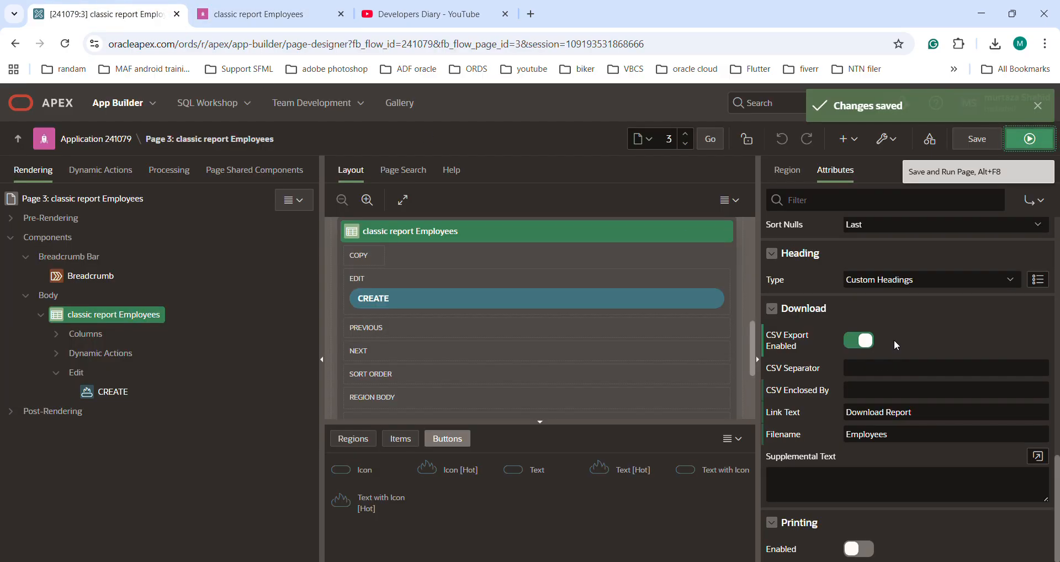
left_click(860, 549)
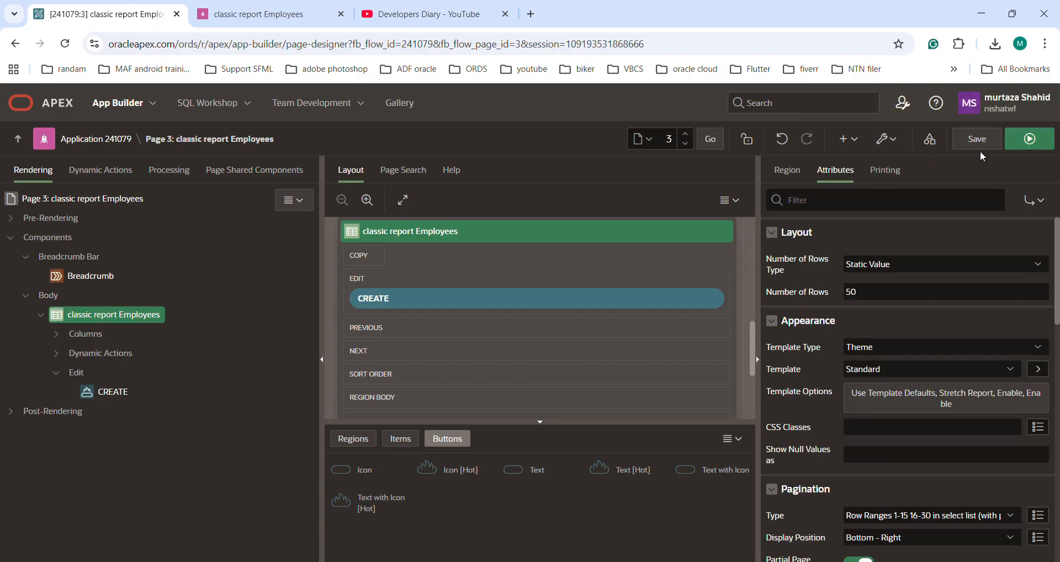
left_click(978, 139)
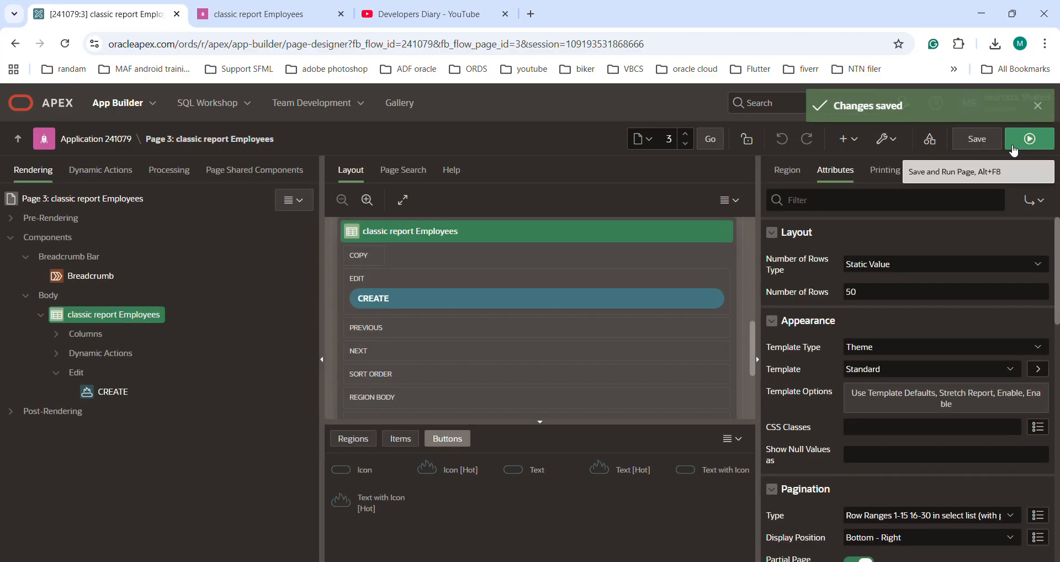
left_click(1031, 139)
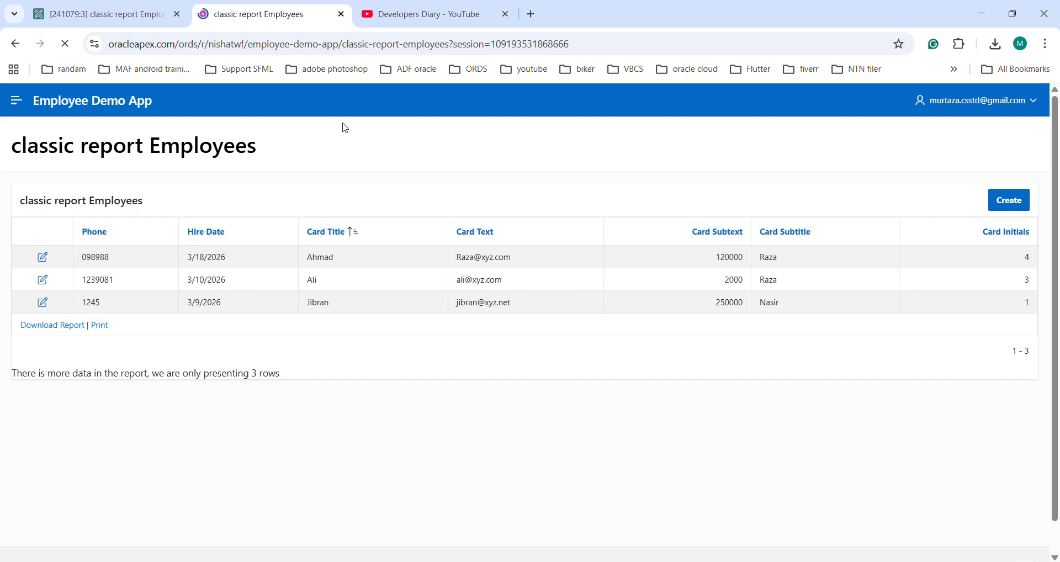
Print the running report to PDF, open employees.pdf and compare its rows with the report page.
left_click(100, 329)
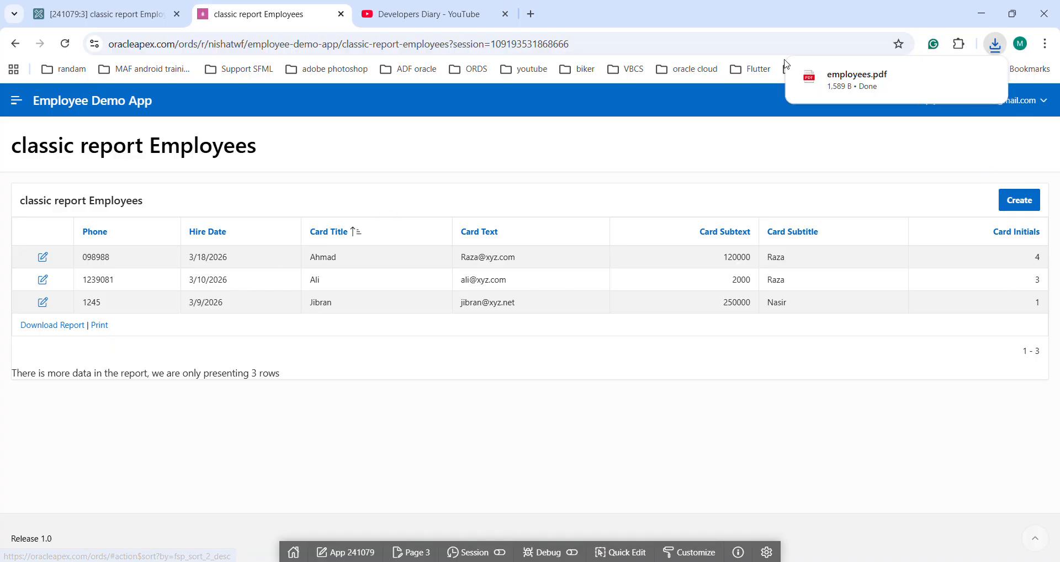
left_click(914, 84)
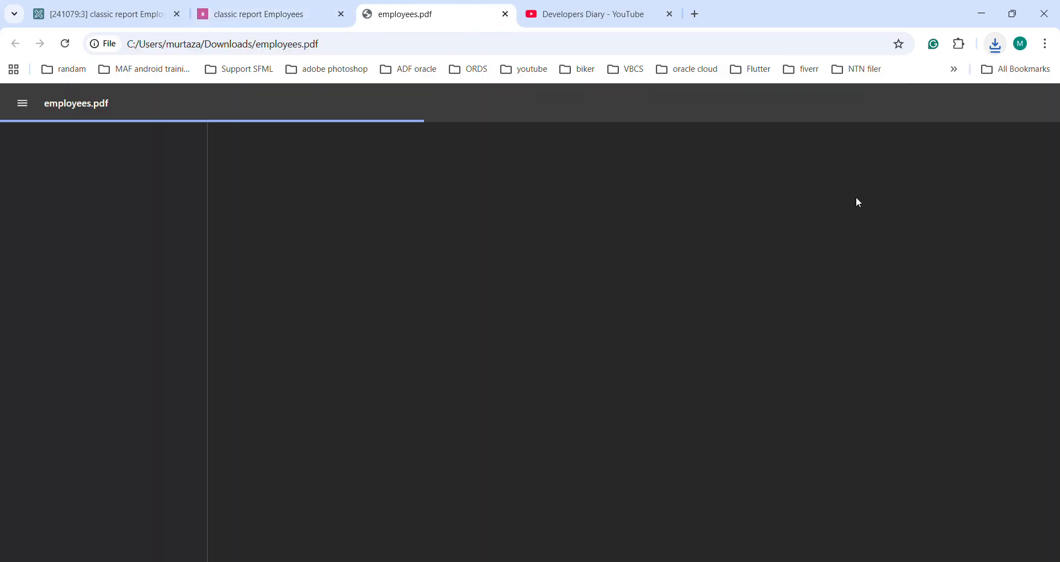
scroll(523, 347, "down", 2)
scroll(521, 343, "up", 2)
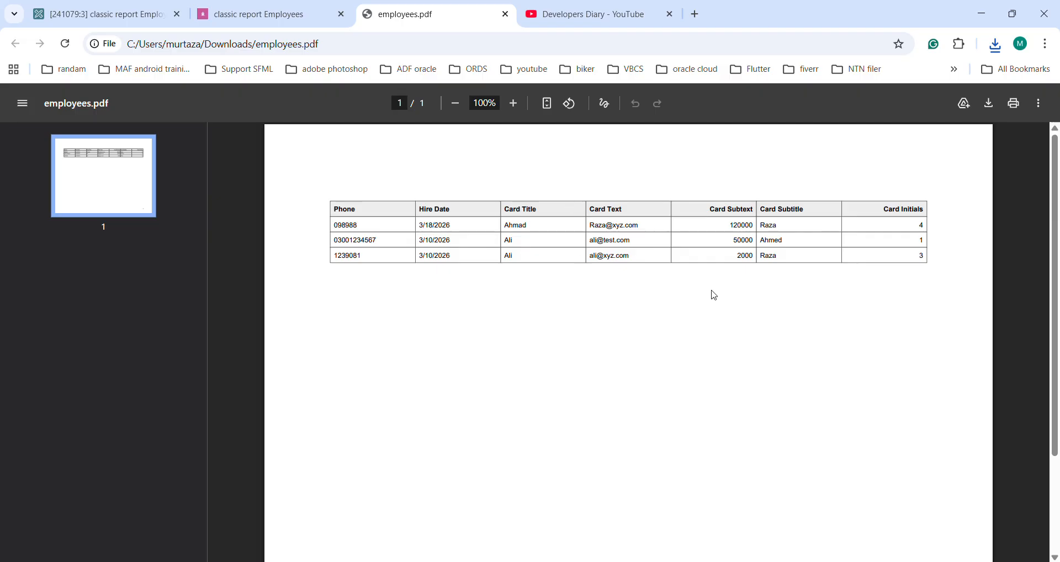
left_click(247, 15)
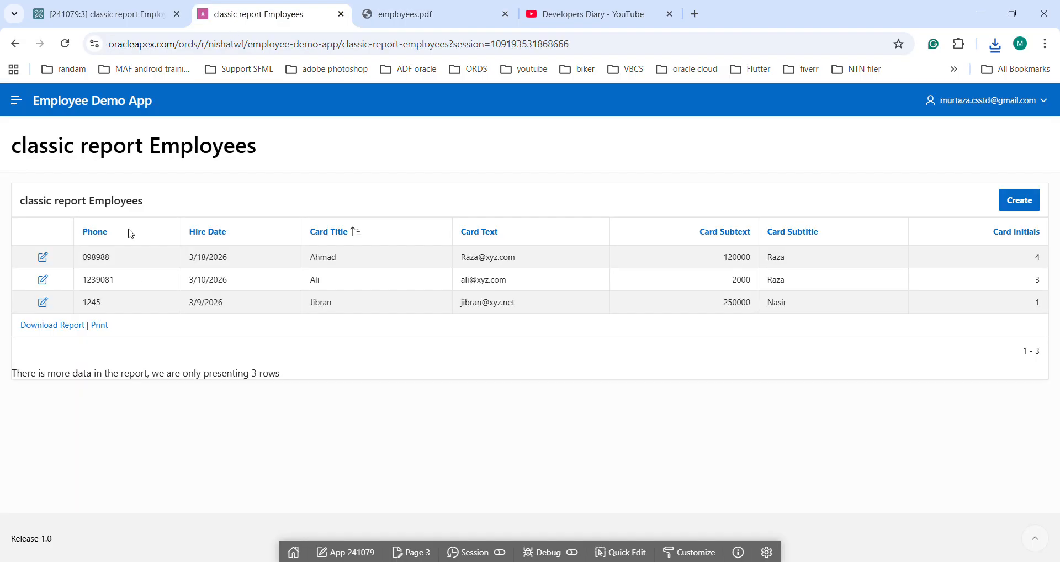
left_click(411, 15)
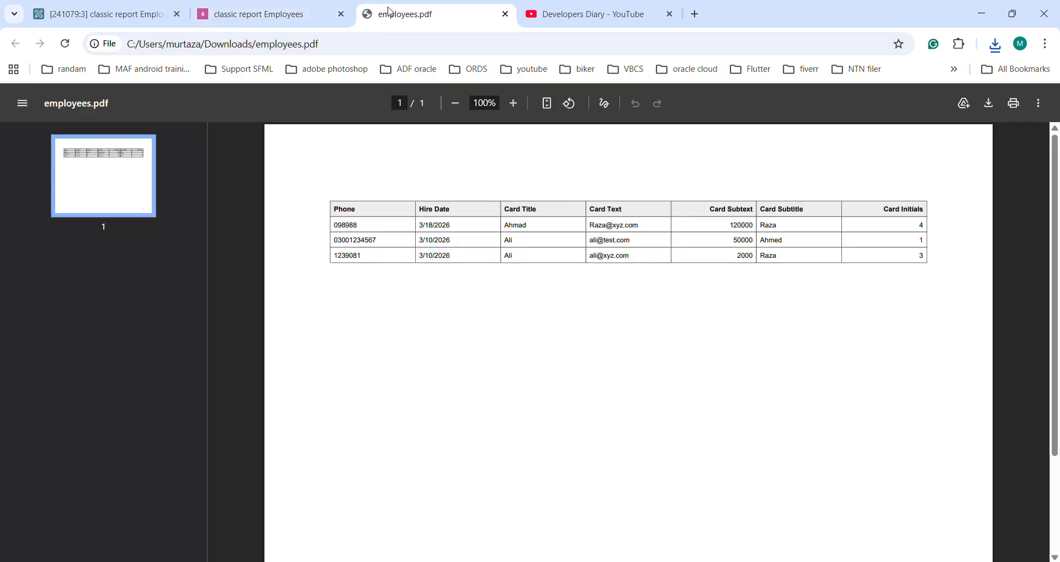